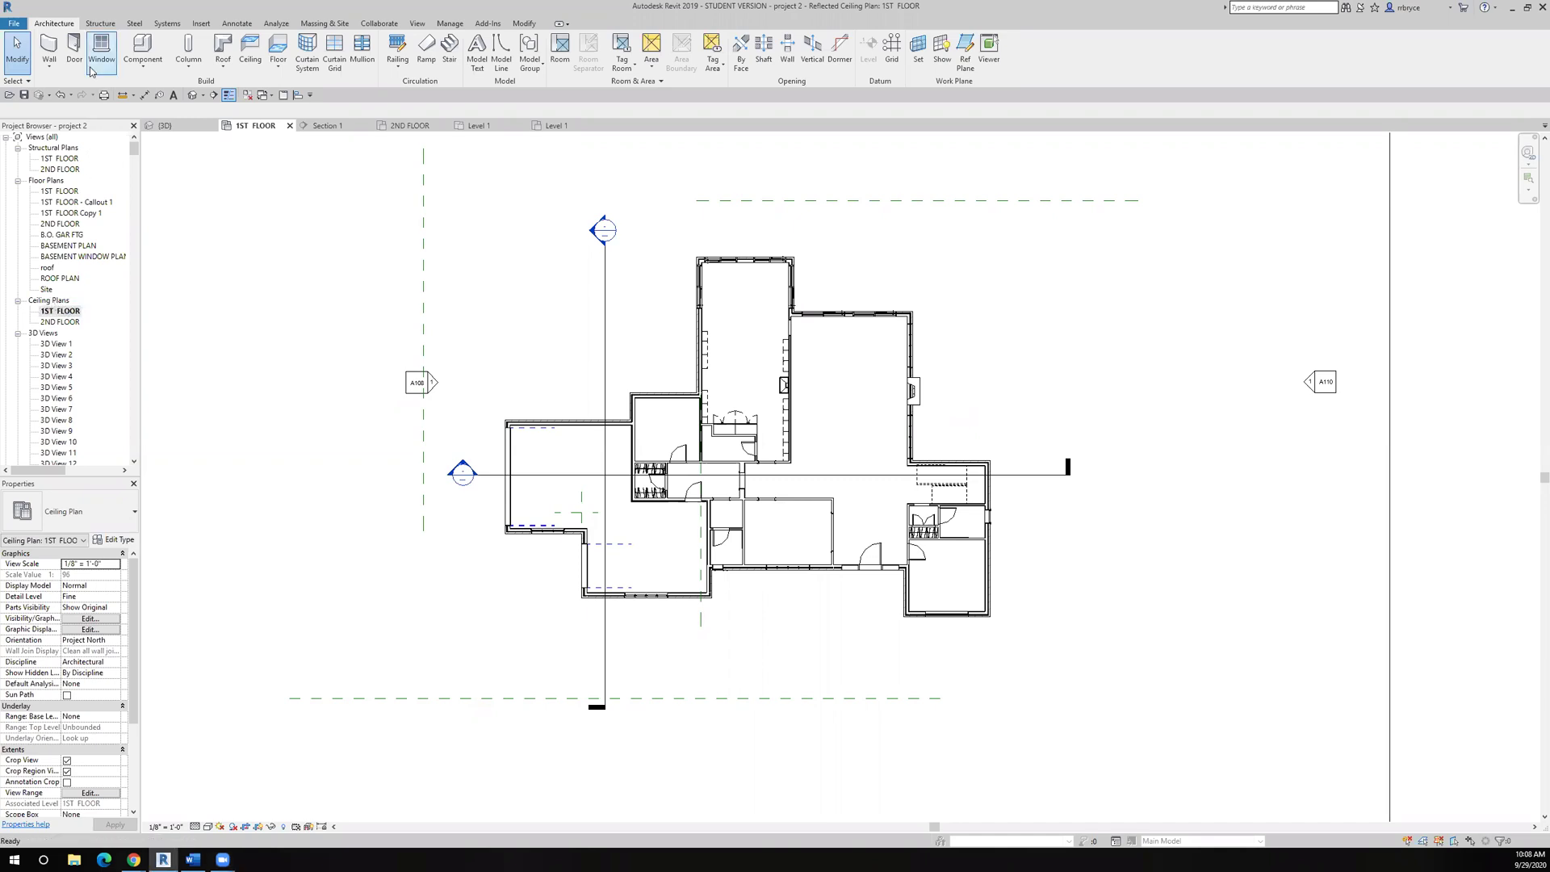
left_click(251, 58)
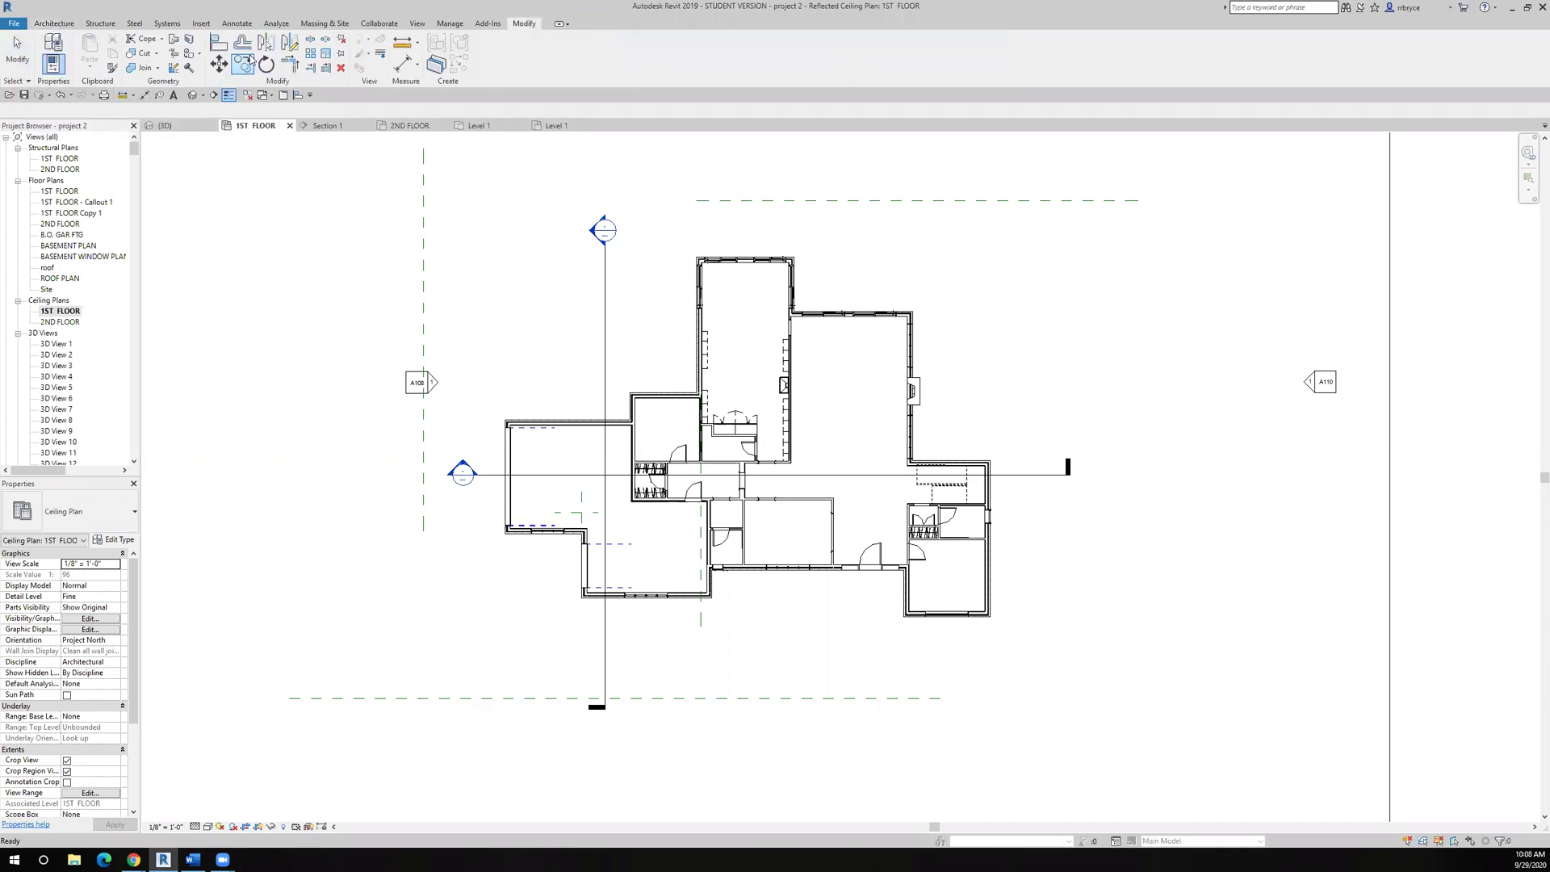
left_click(244, 62)
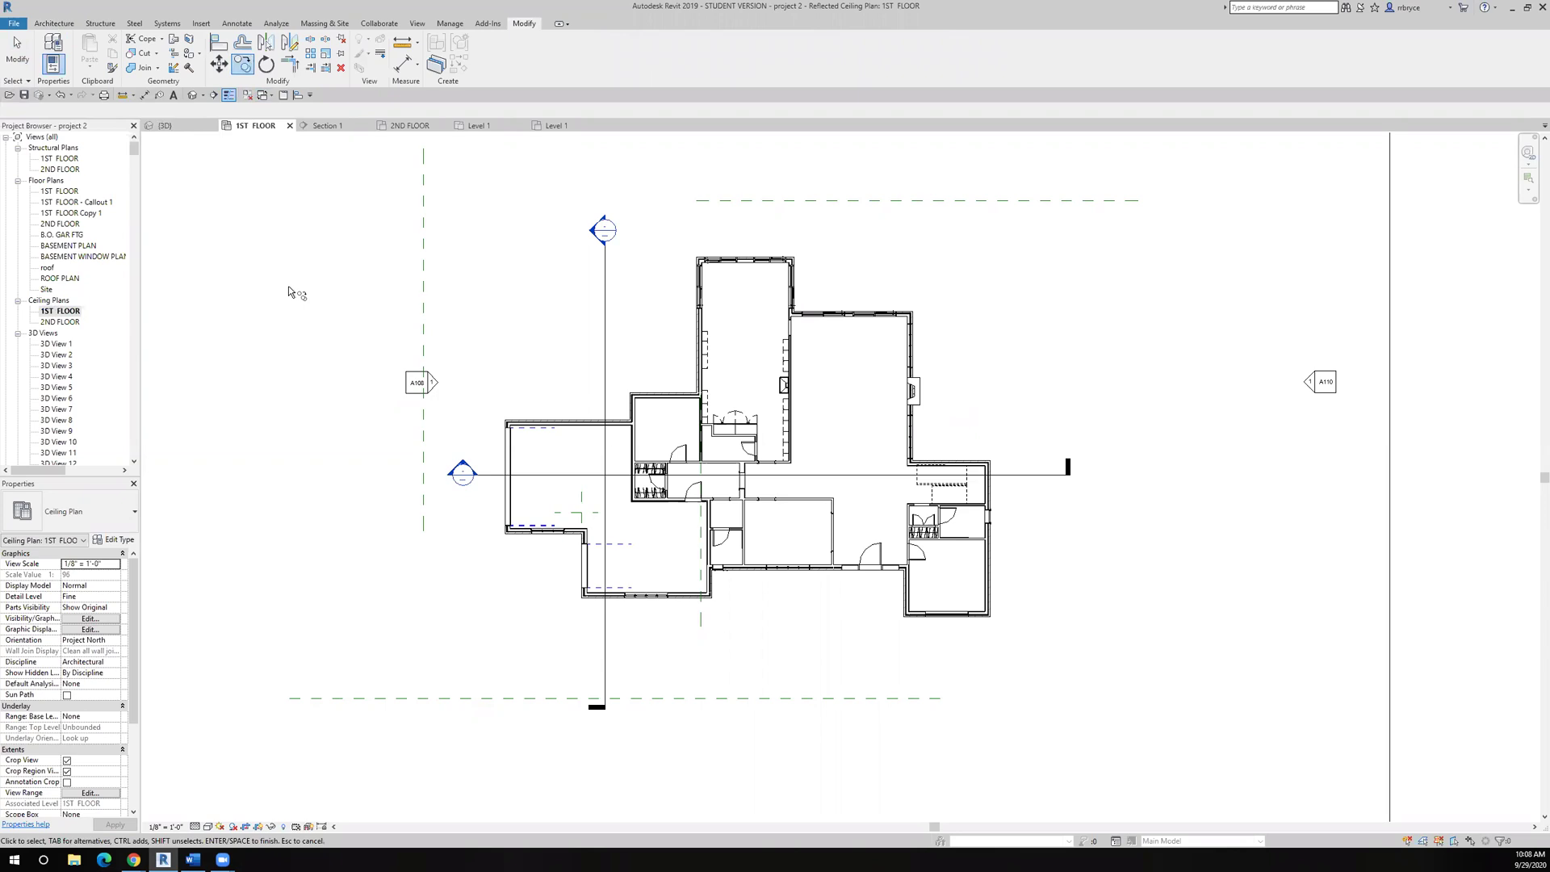
left_click(58, 24)
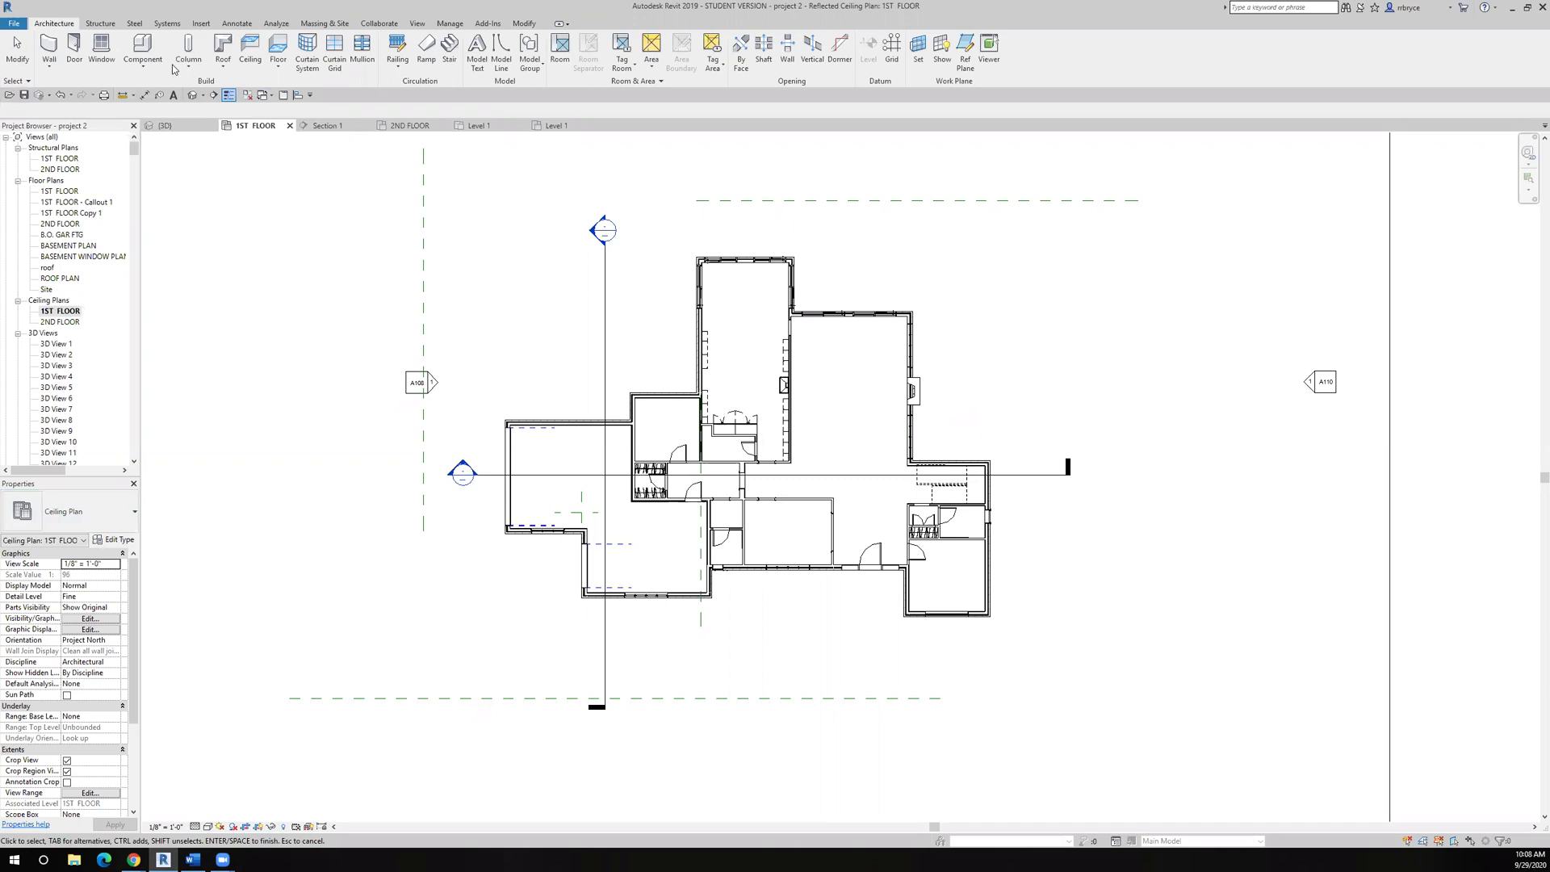
- Start the automatic Ceiling tool and inspect the layer structure of the 5/8" GWB compound ceiling type
left_click(250, 50)
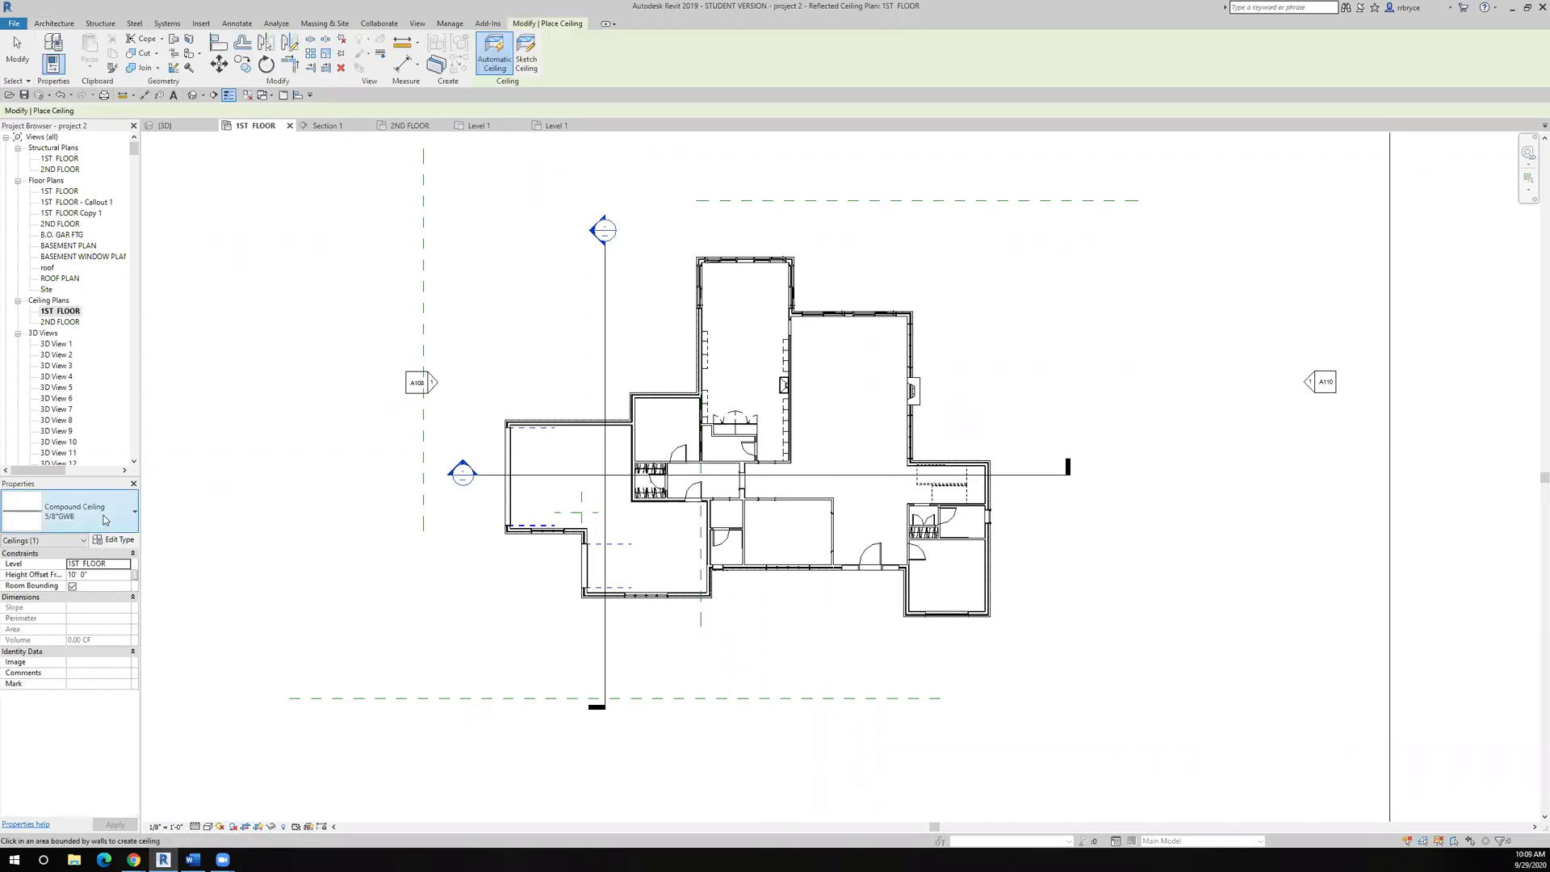
left_click(121, 539)
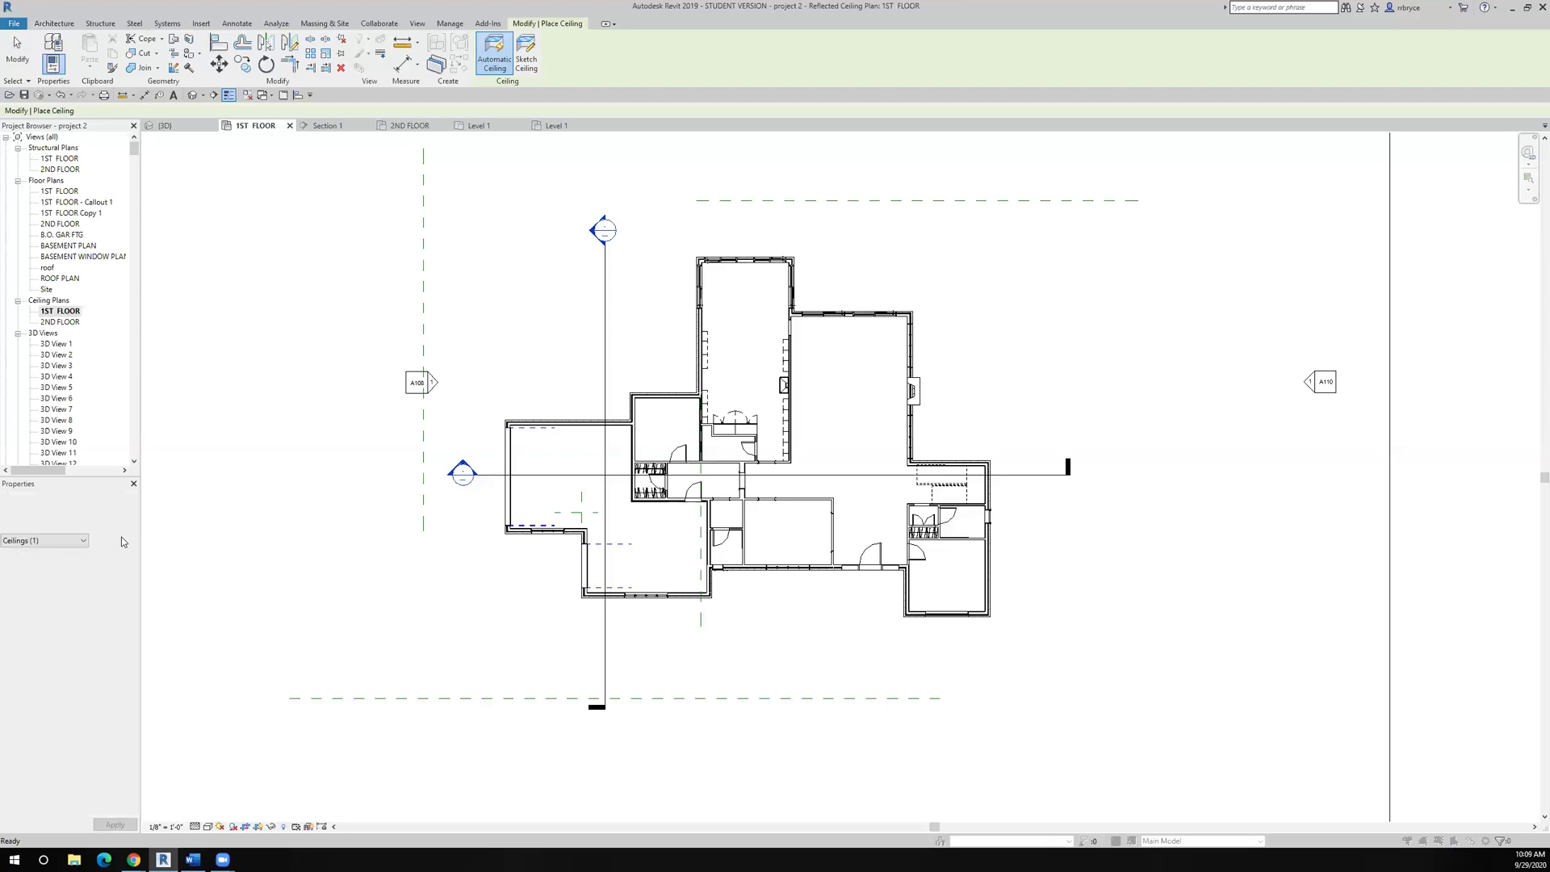
left_click(675, 316)
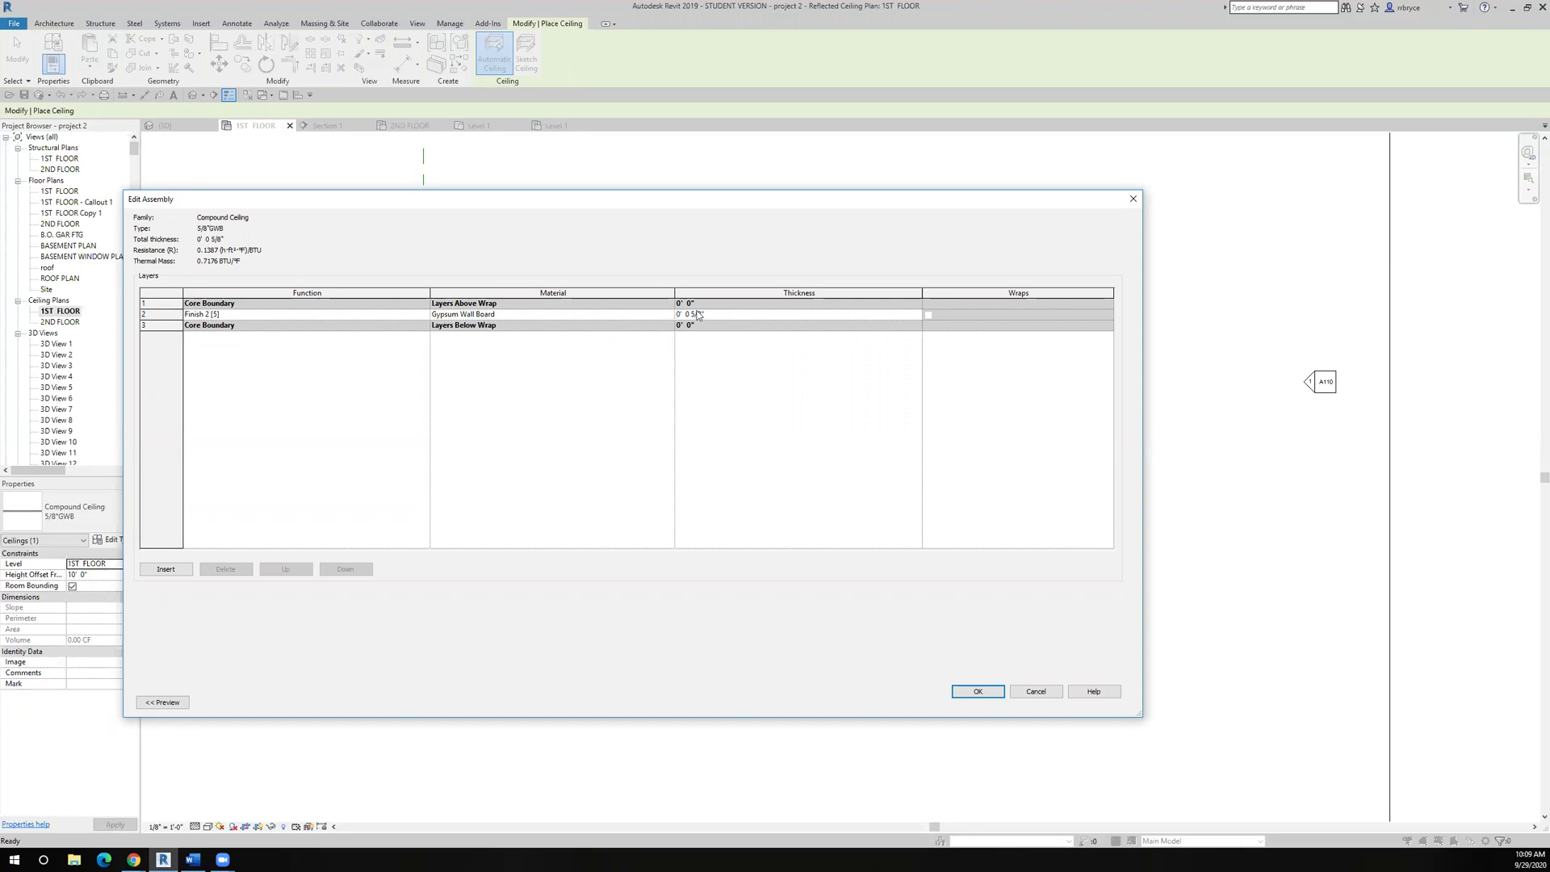
left_click(994, 695)
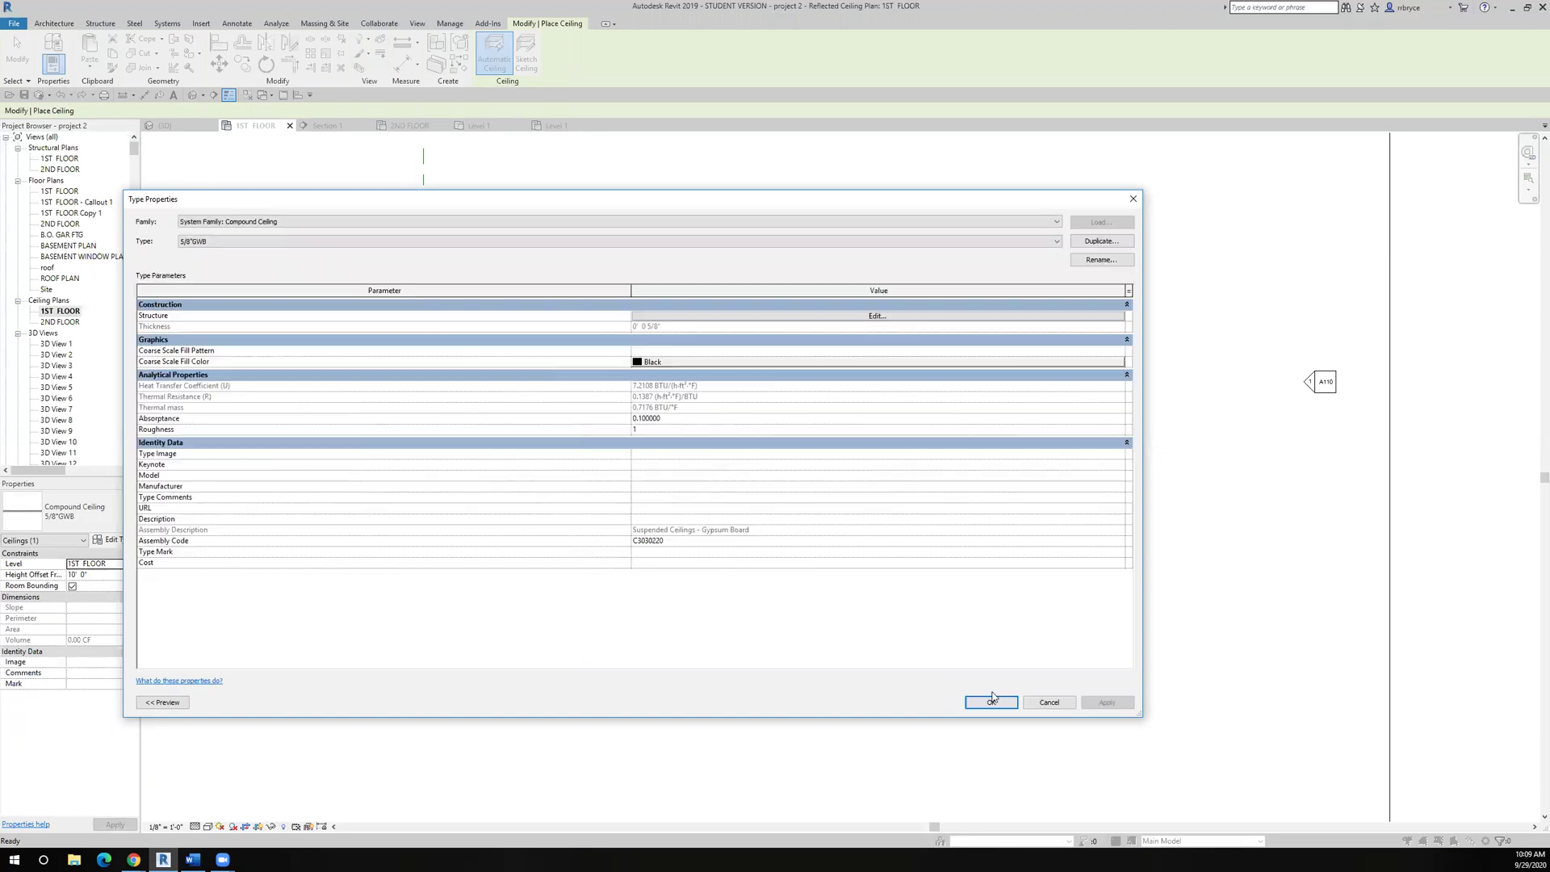
left_click(1002, 704)
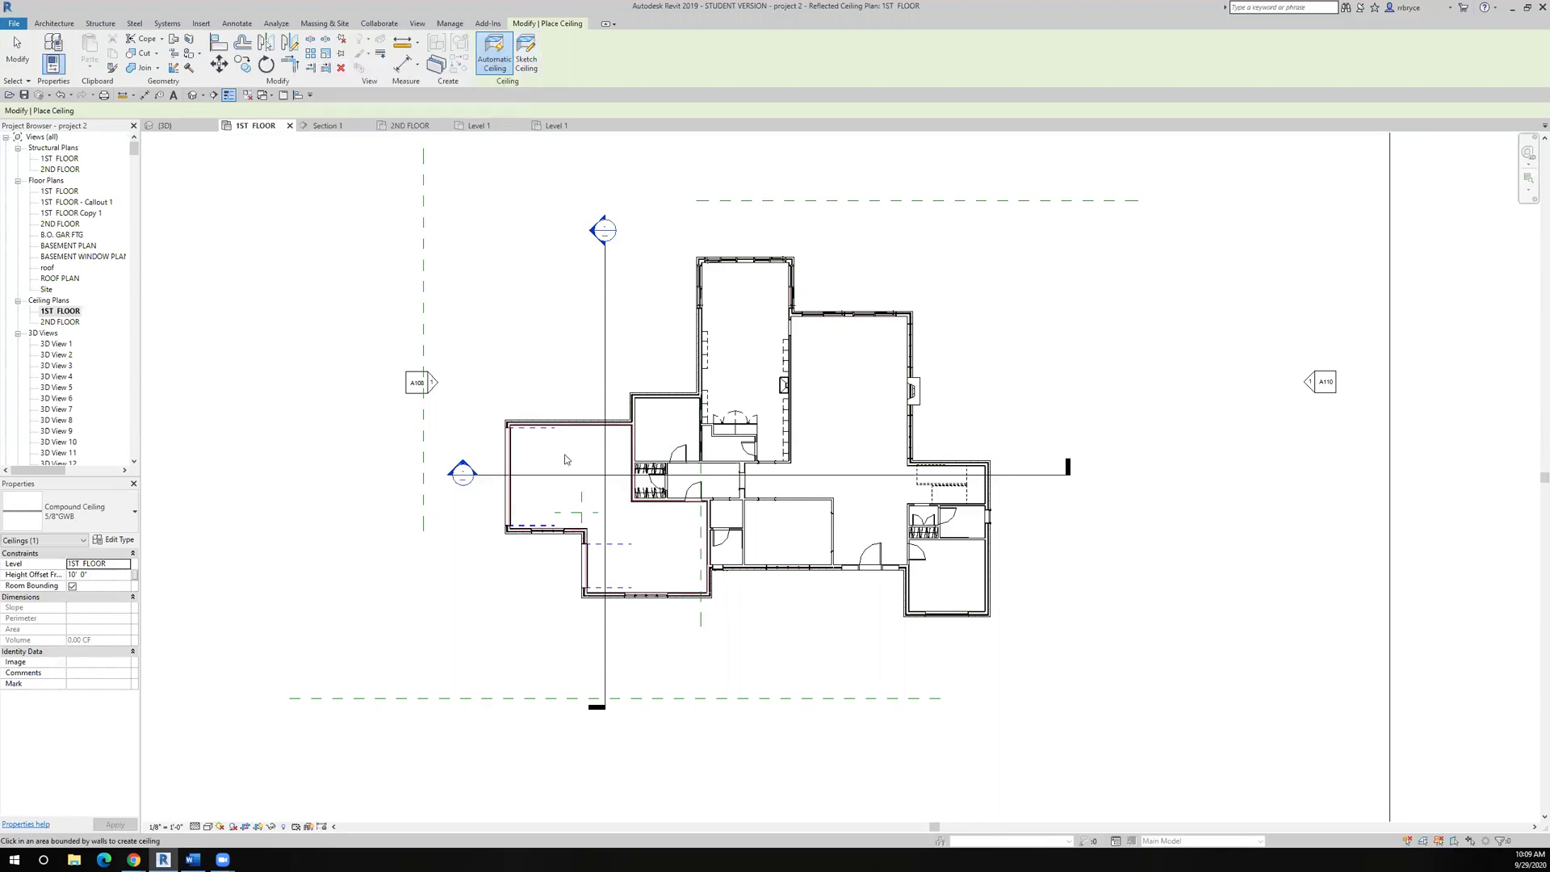
- Place a 5/8" GWB ceiling in the large L-shaped room at the 10' 0" height offset
scroll(575, 502, "up", 3)
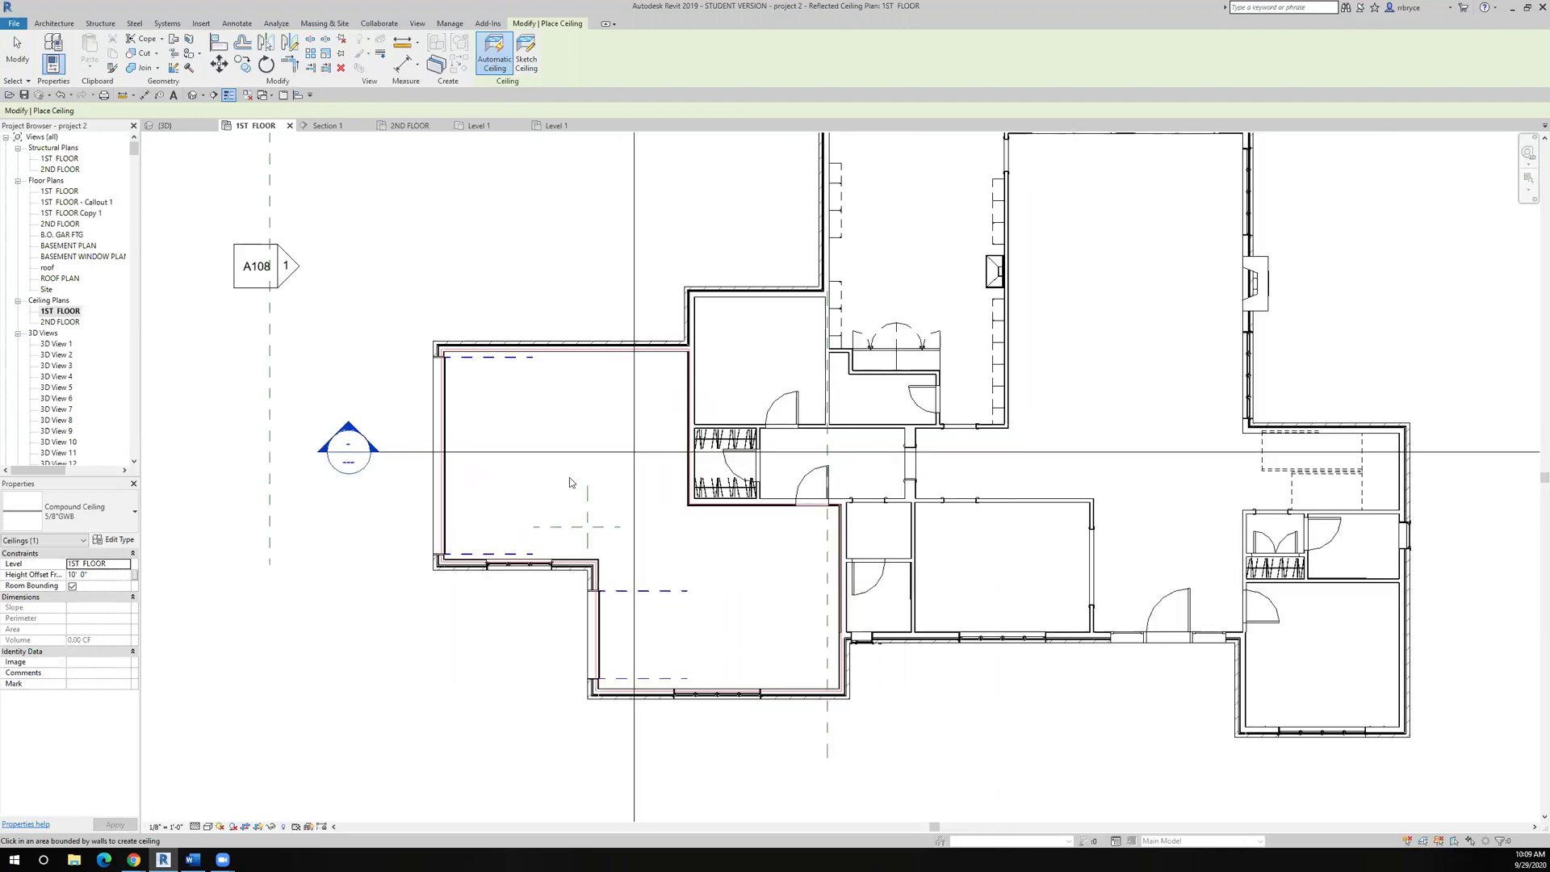
left_click(569, 477)
left_click(1534, 787)
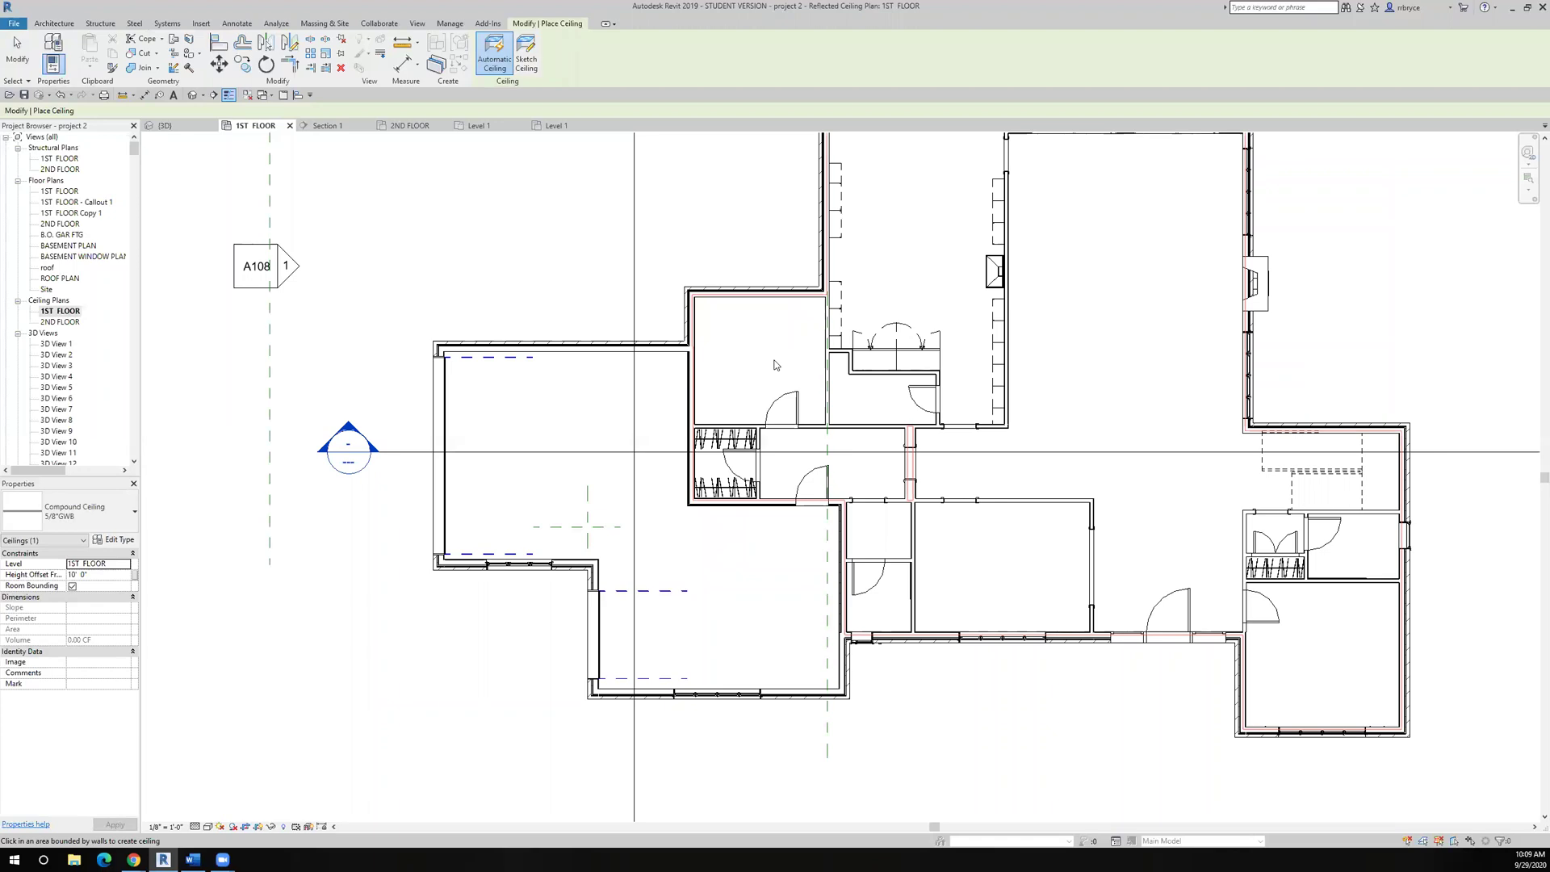
- Set the ceiling height offset to 8' and place a ceiling in the square room directly above the closet
scroll(774, 365, "down", 2)
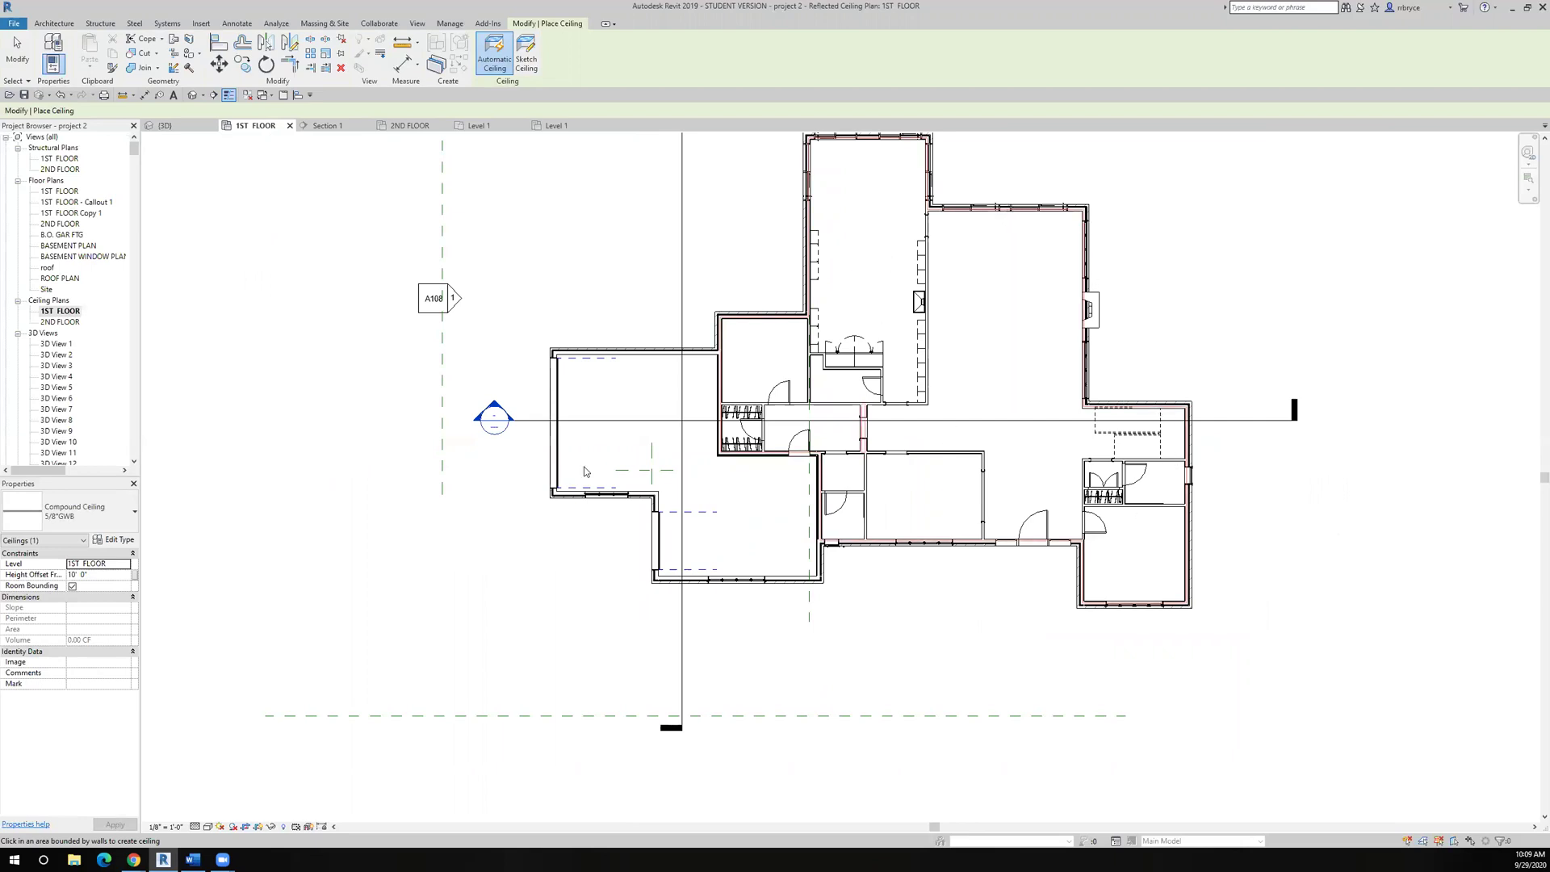
left_click(104, 577)
type("8")
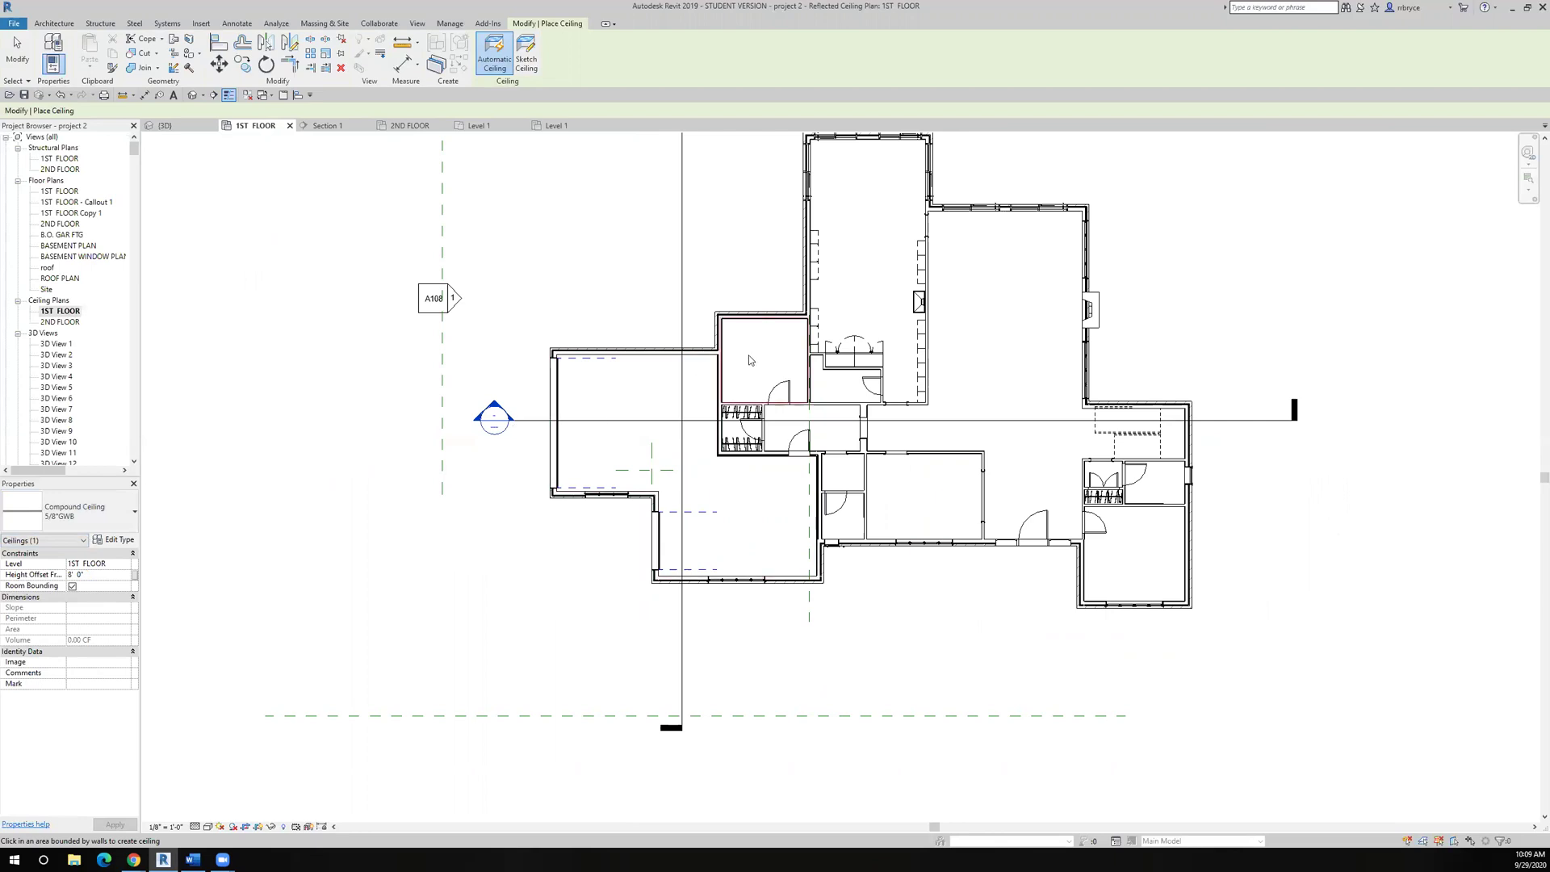
scroll(749, 360, "up", 2)
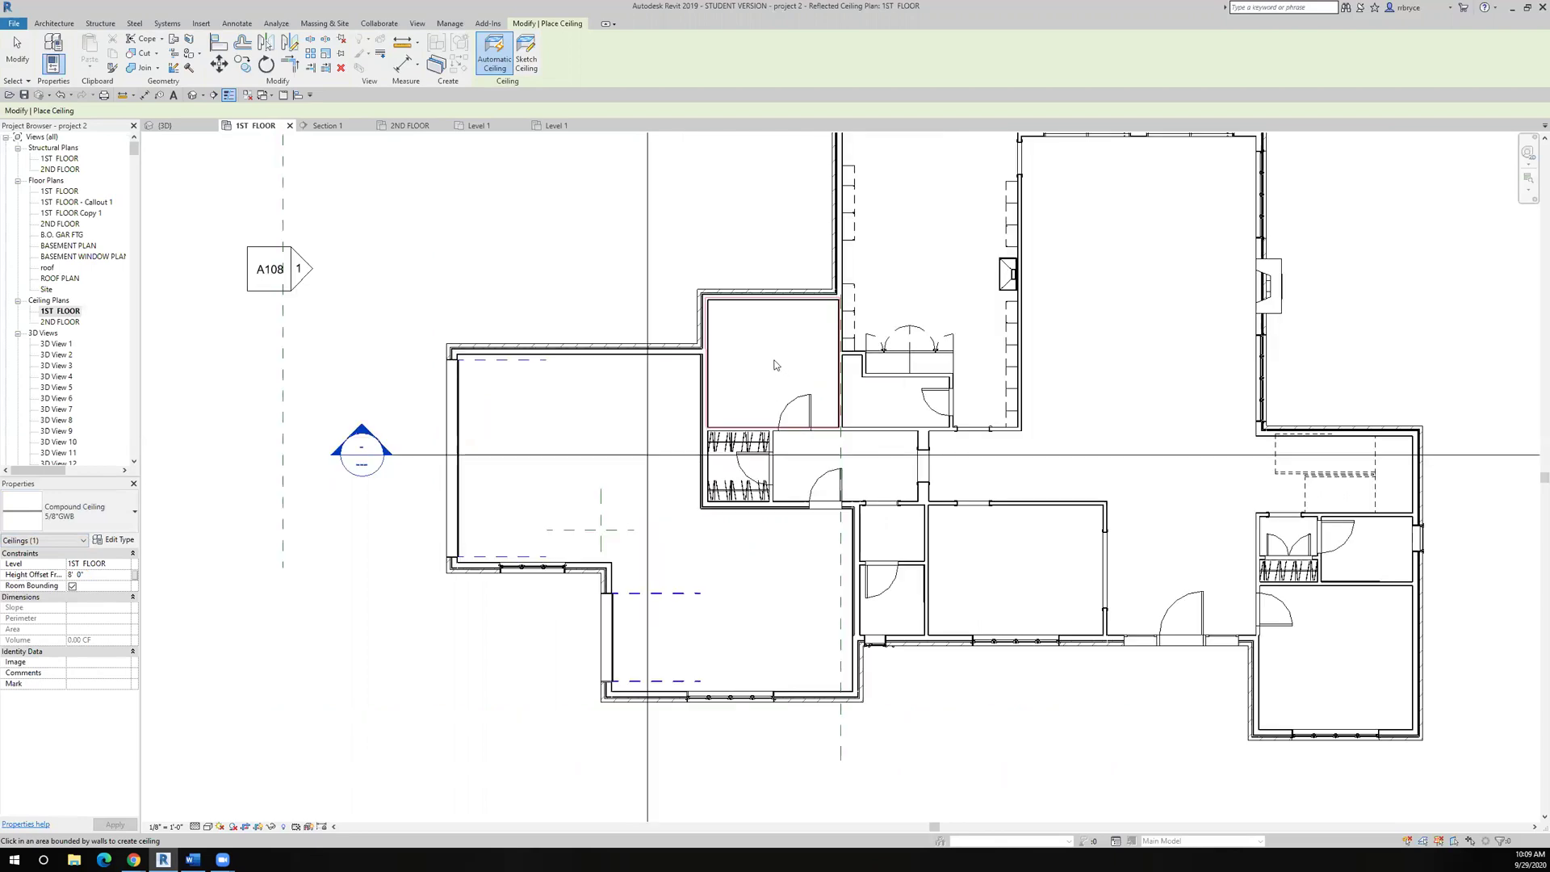
scroll(768, 351, "down", 4)
middle_click_drag(728, 396, 663, 434)
scroll(664, 433, "up", 2)
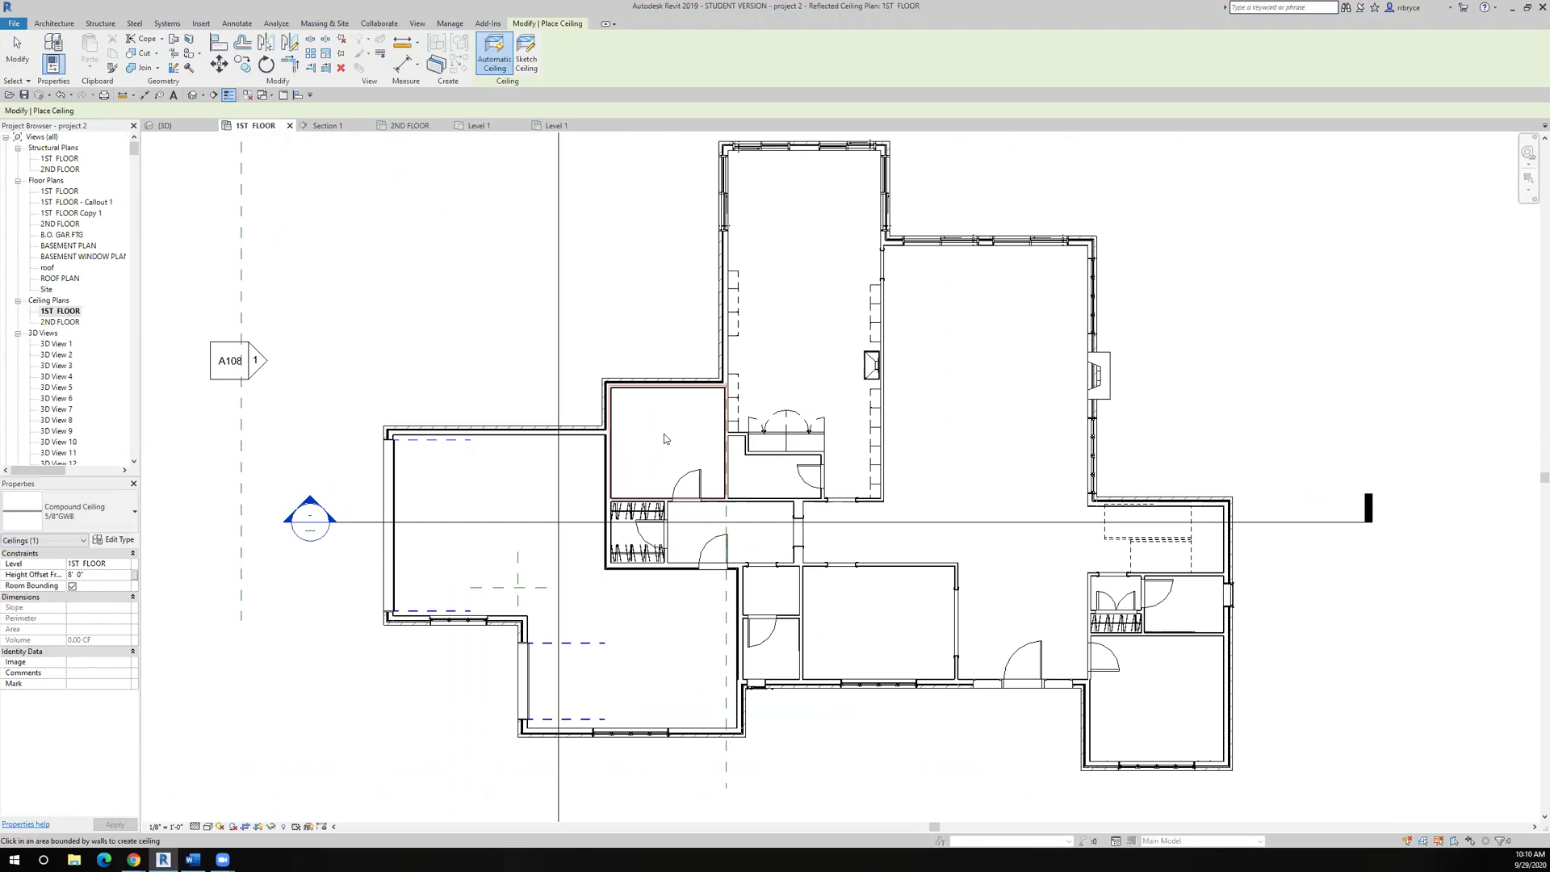
scroll(669, 472, "up", 2)
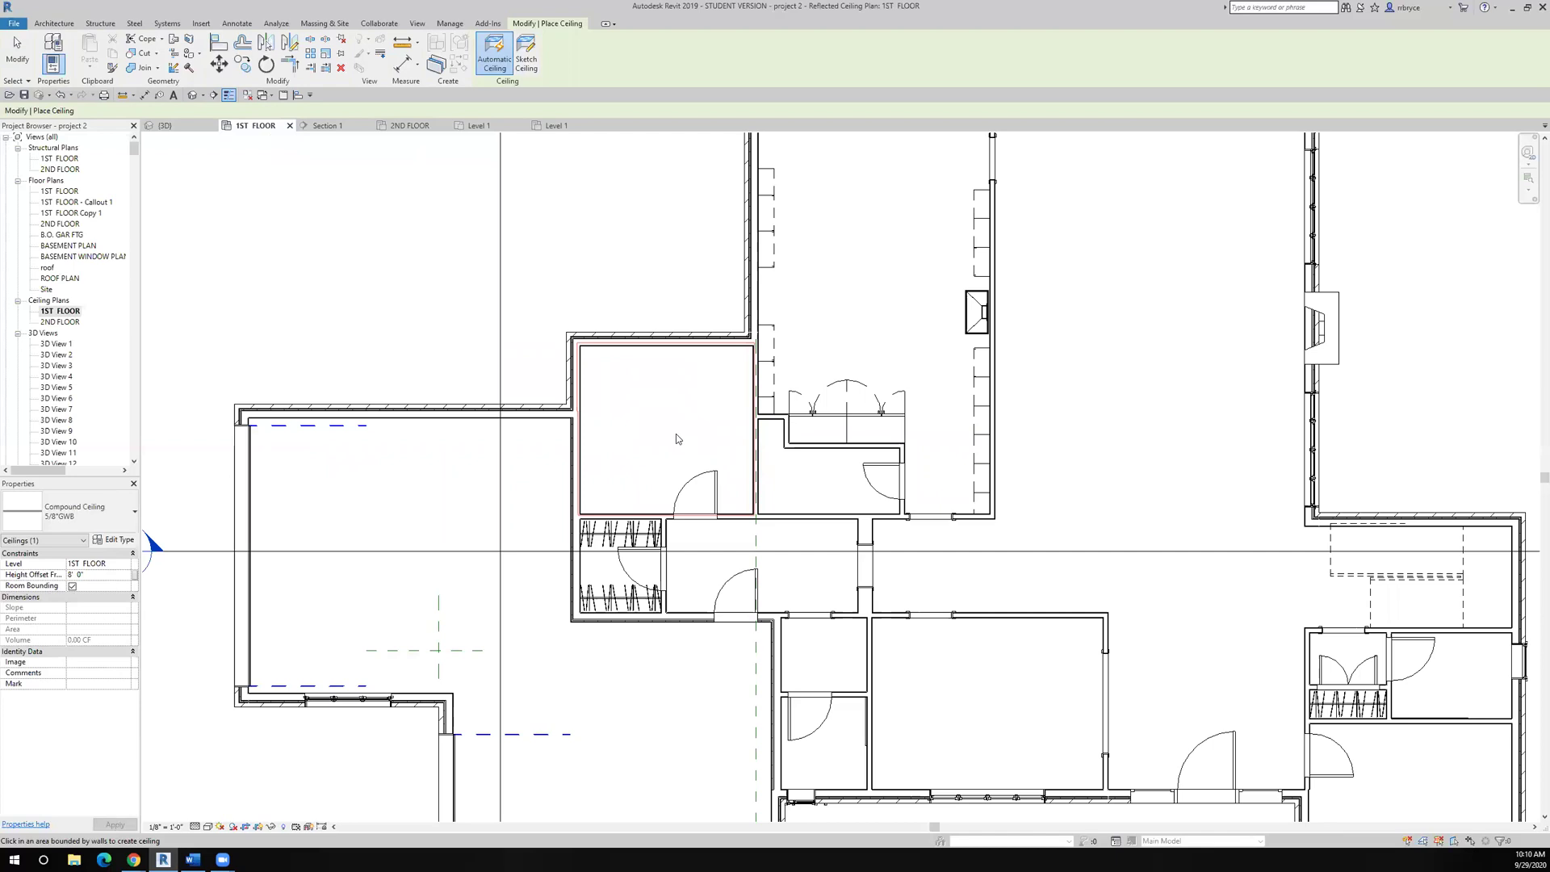
left_click(670, 429)
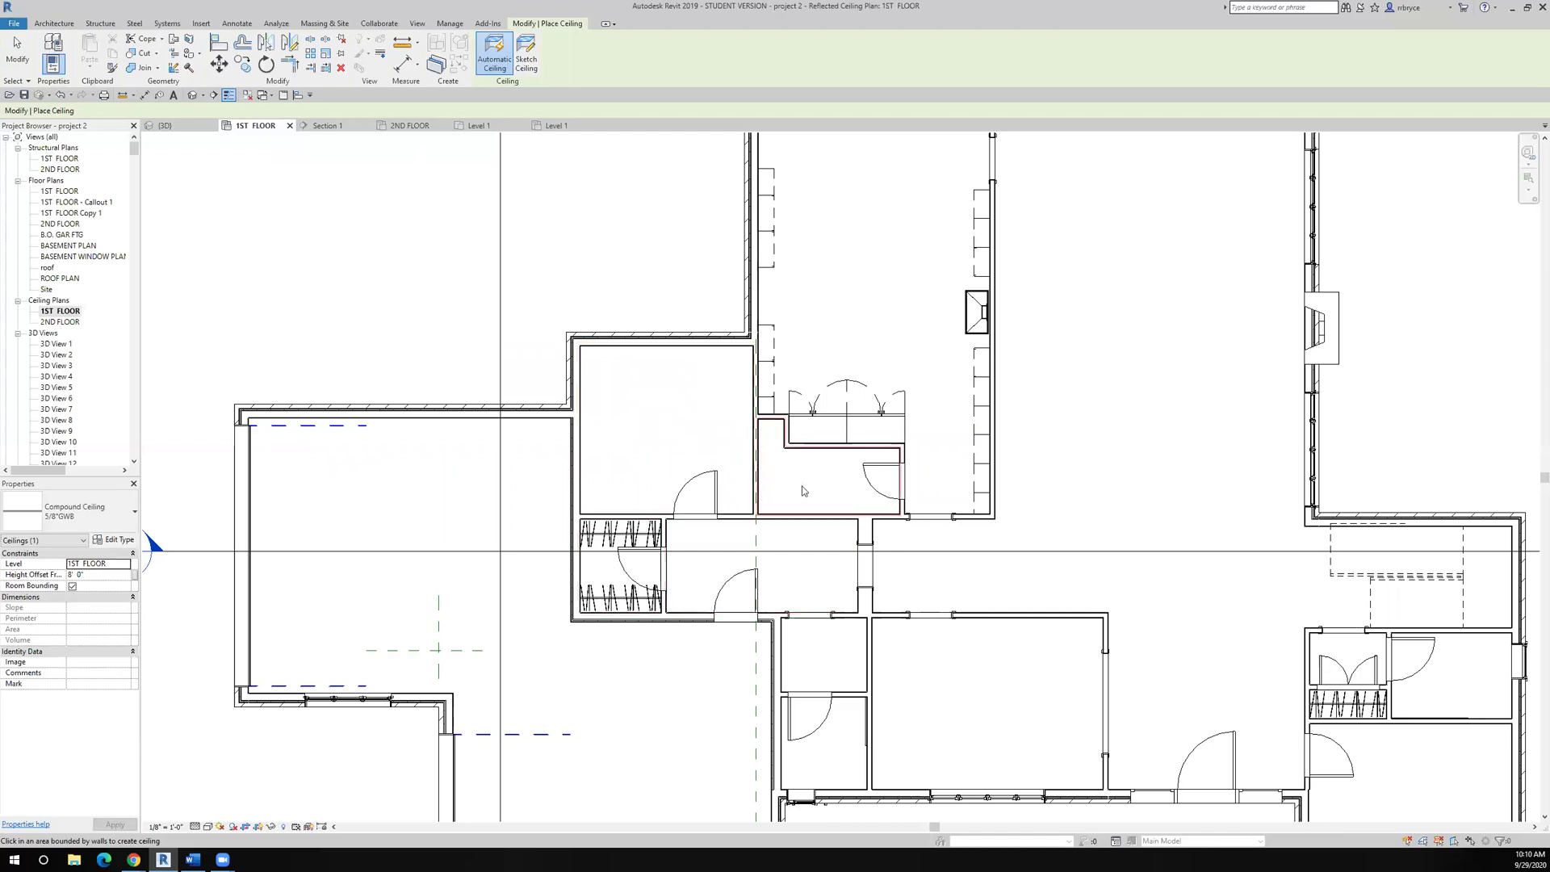
- Place 8' ceilings in the small hallway beside the closet and end ceiling placement
scroll(847, 293, "down", 2)
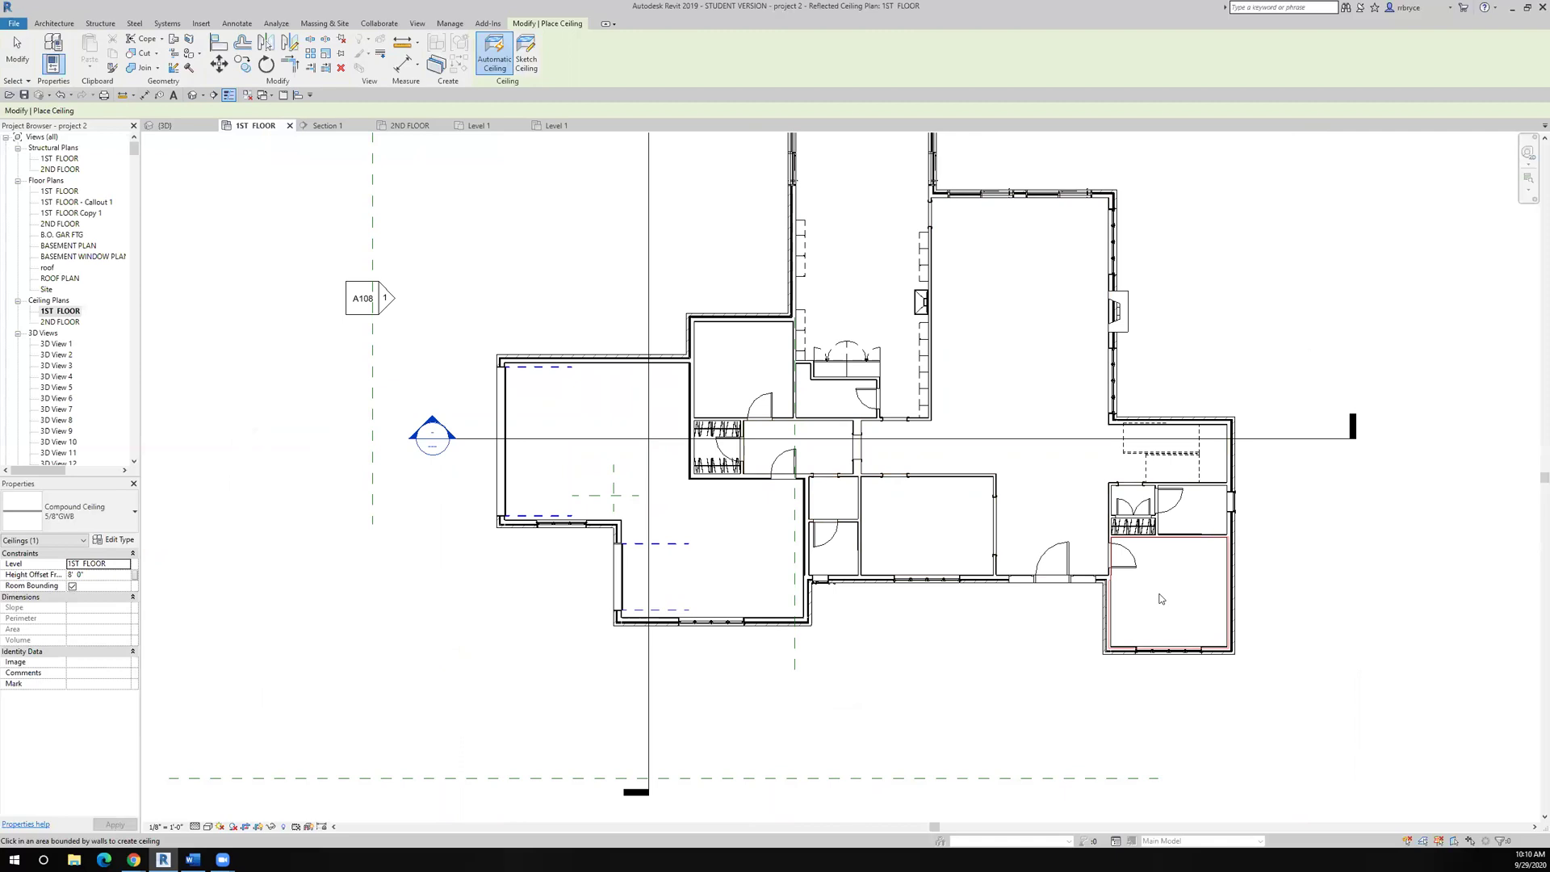
scroll(1184, 516, "up", 2)
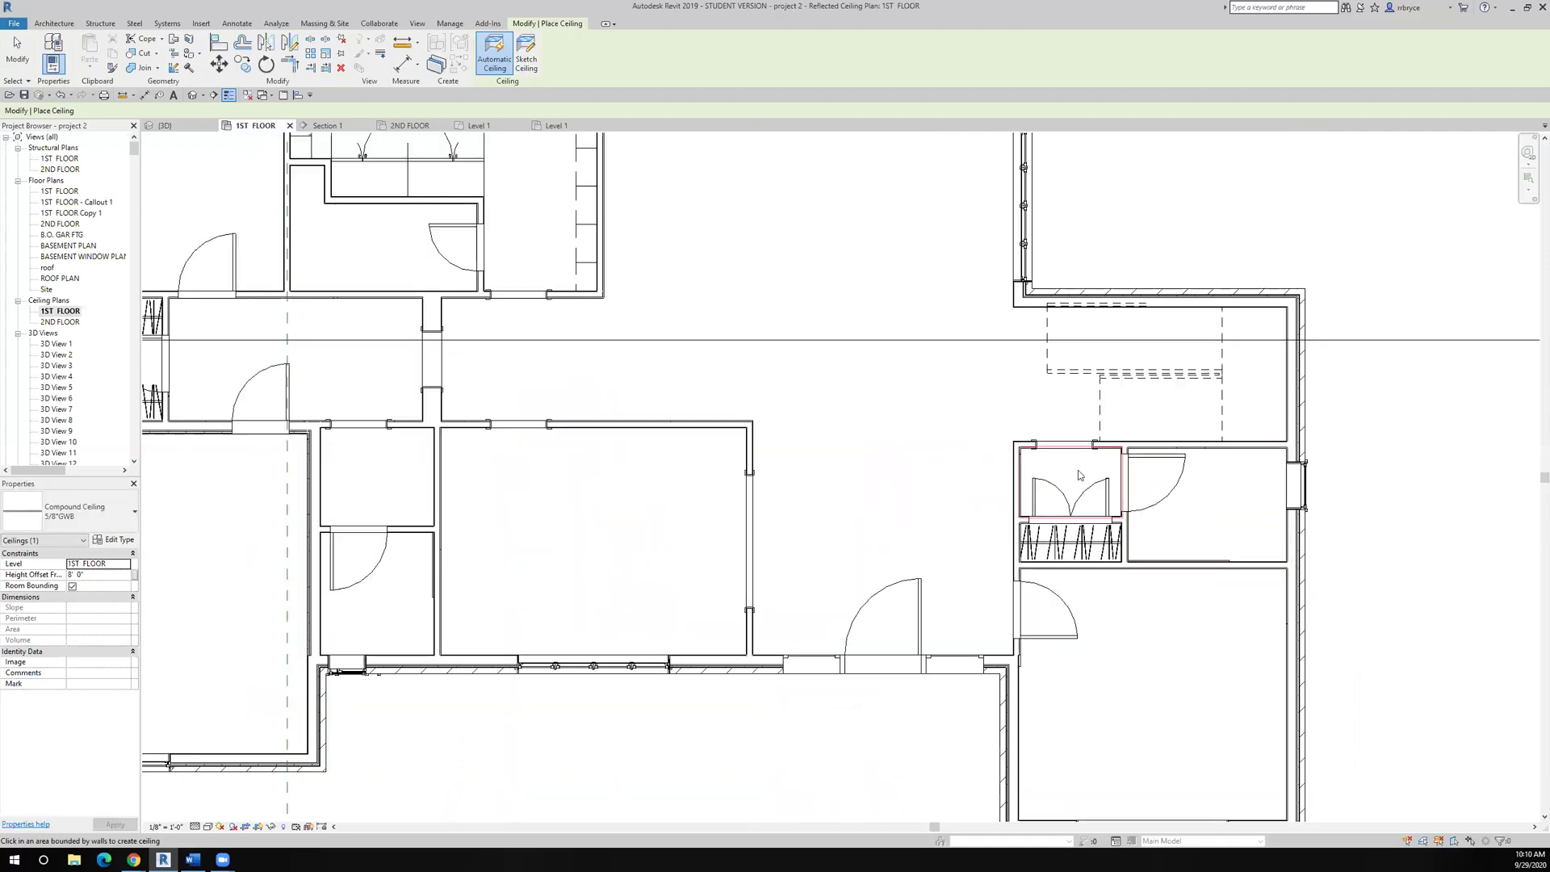
scroll(1086, 539, "up", 2)
scroll(1083, 546, "down", 5)
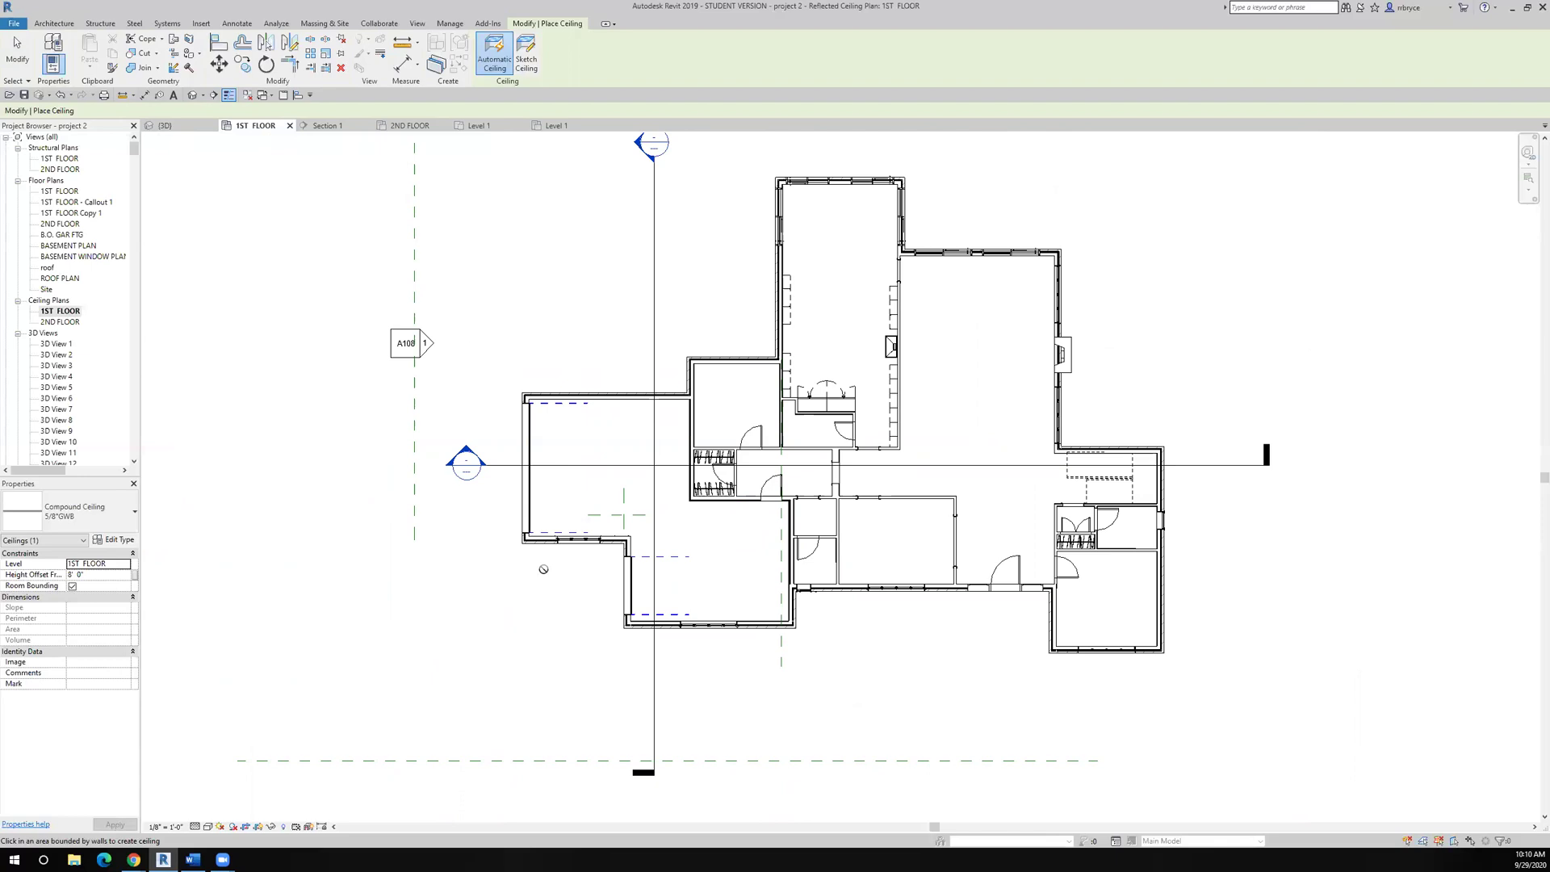
left_click(807, 481)
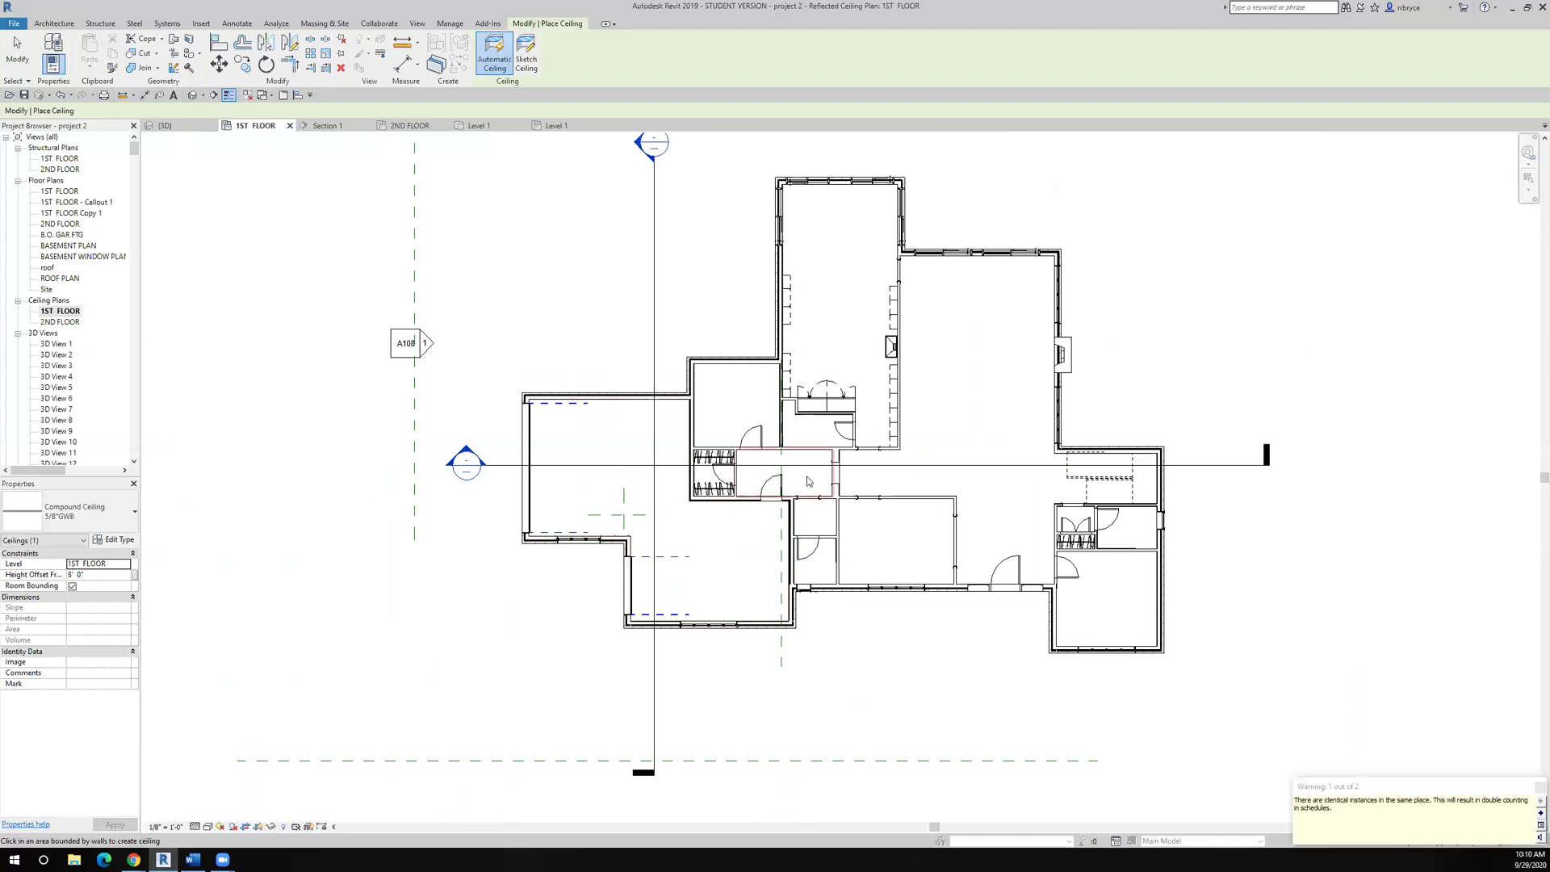
left_click(1539, 787)
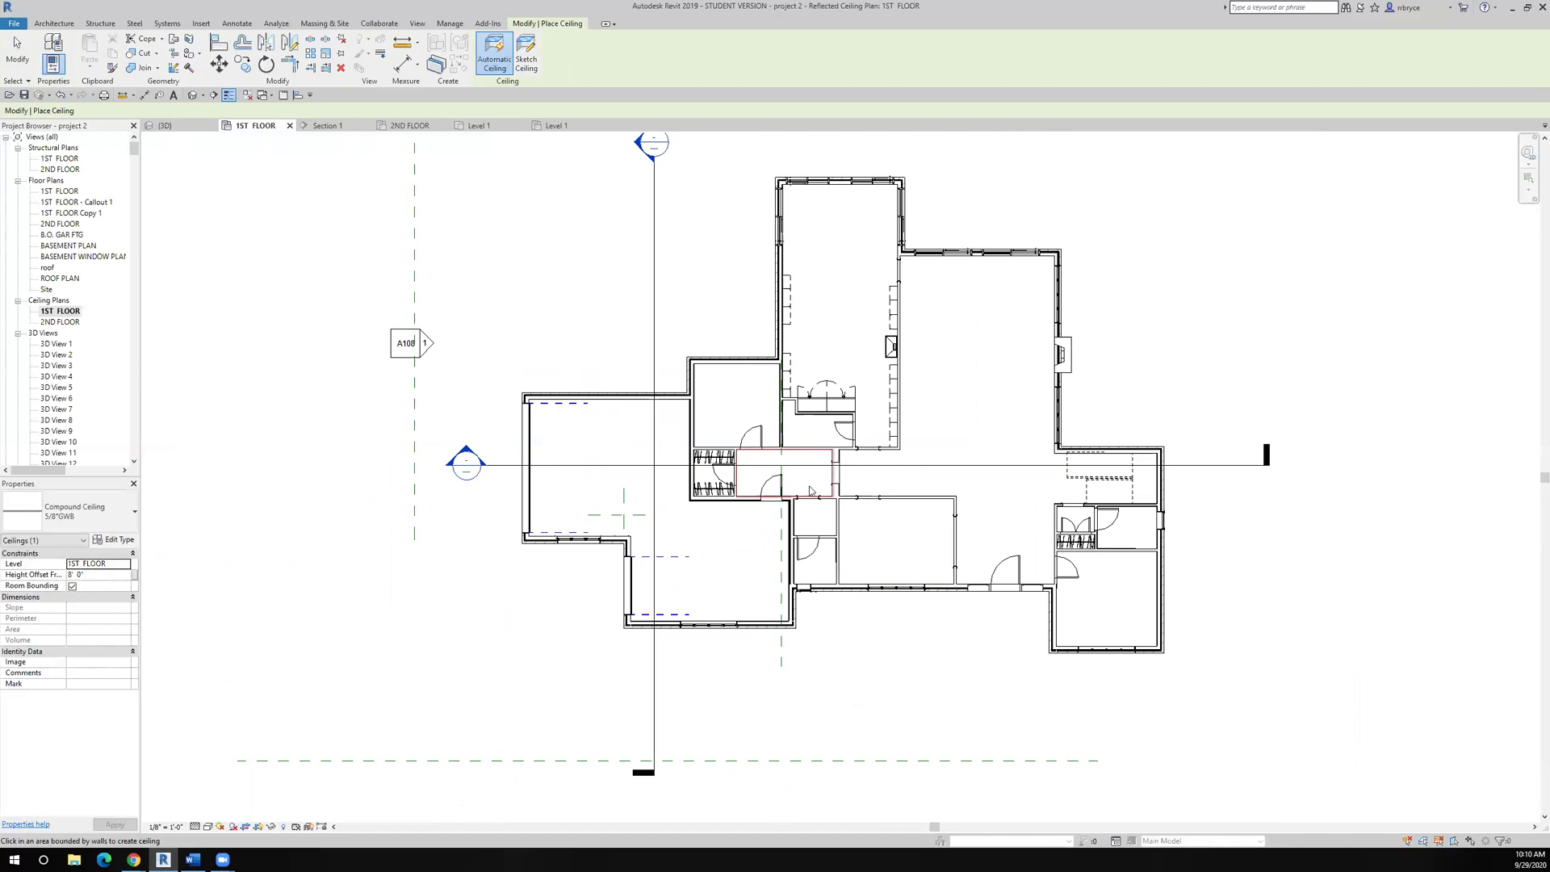
left_click(810, 490)
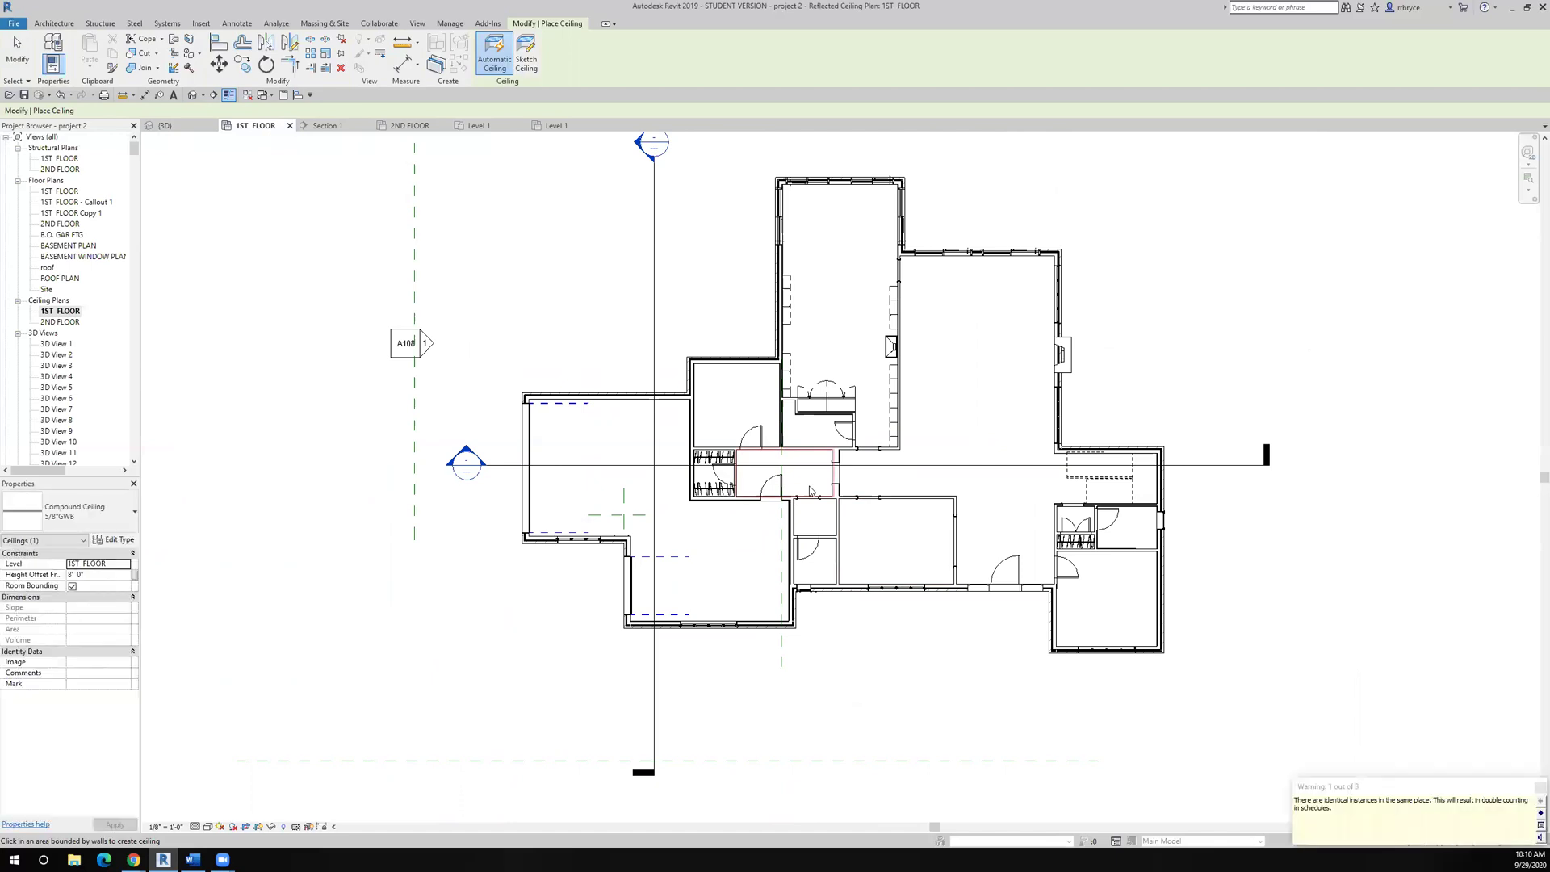
key("Escape")
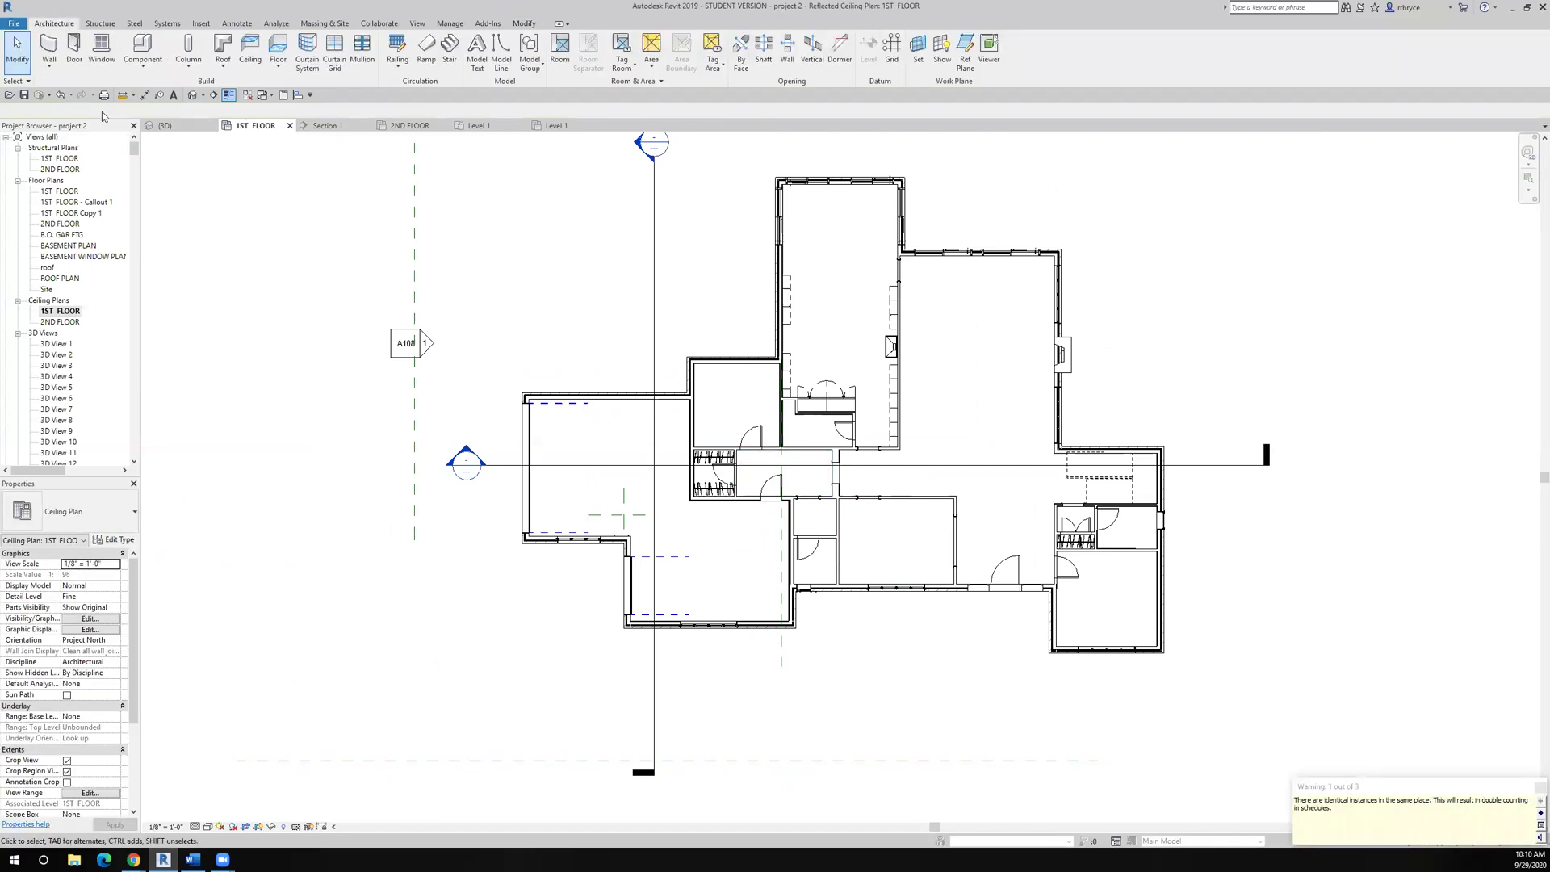
- Delete the duplicate ceilings stacked in the small hallway beside the closet
left_click(751, 483)
key("Escape")
left_click(752, 484)
key("Escape")
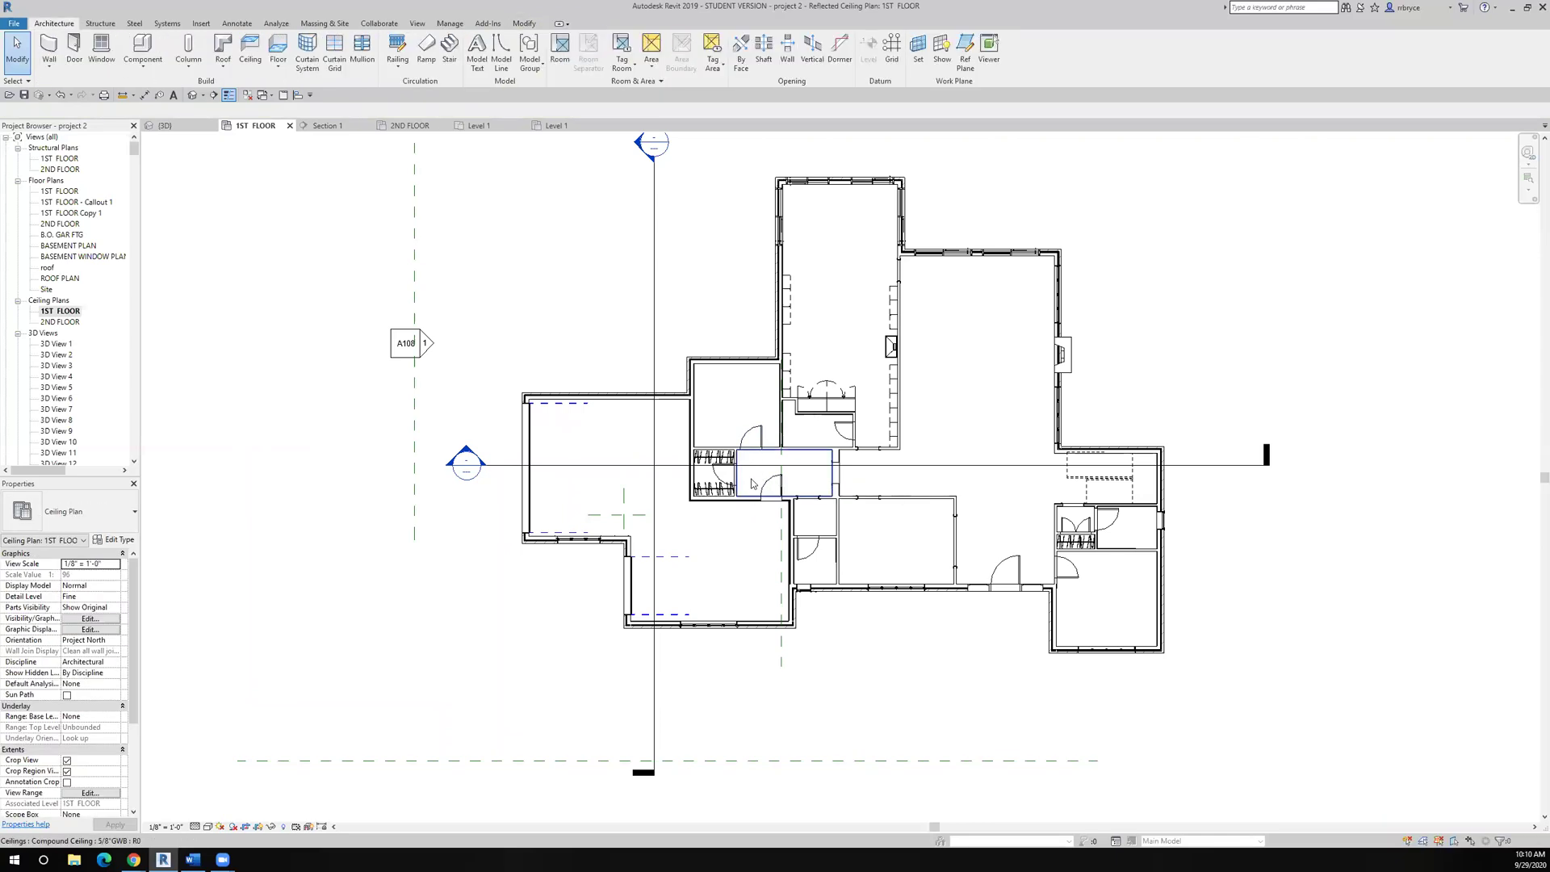
- Go to the section view of the horizontal section line and examine the ceiling heights in the large room, closet and hallway
left_click(889, 474)
right_click(889, 471)
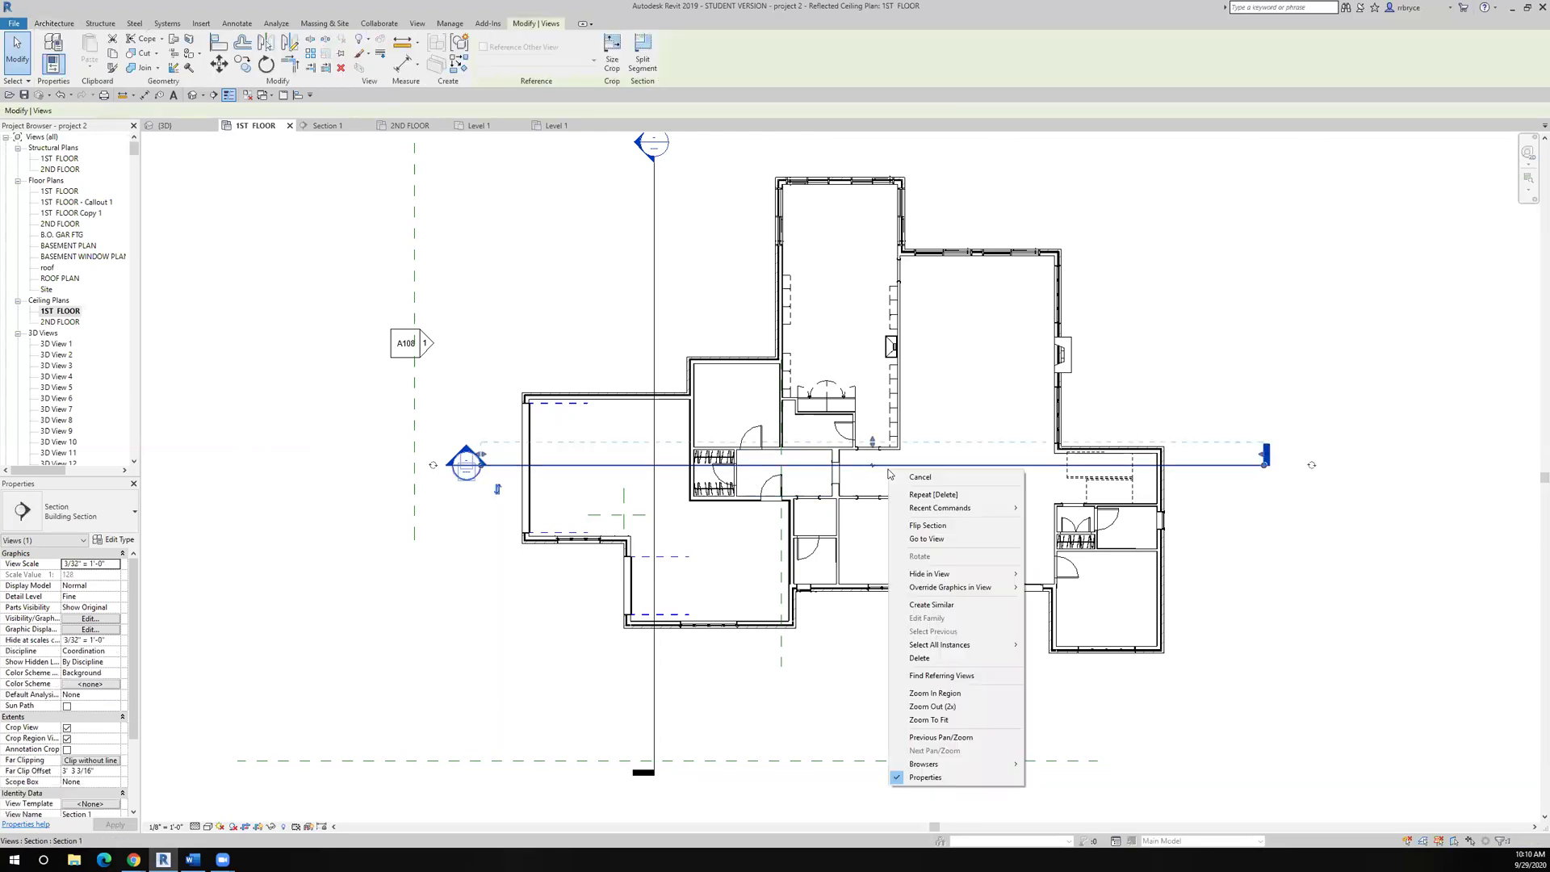
left_click(917, 539)
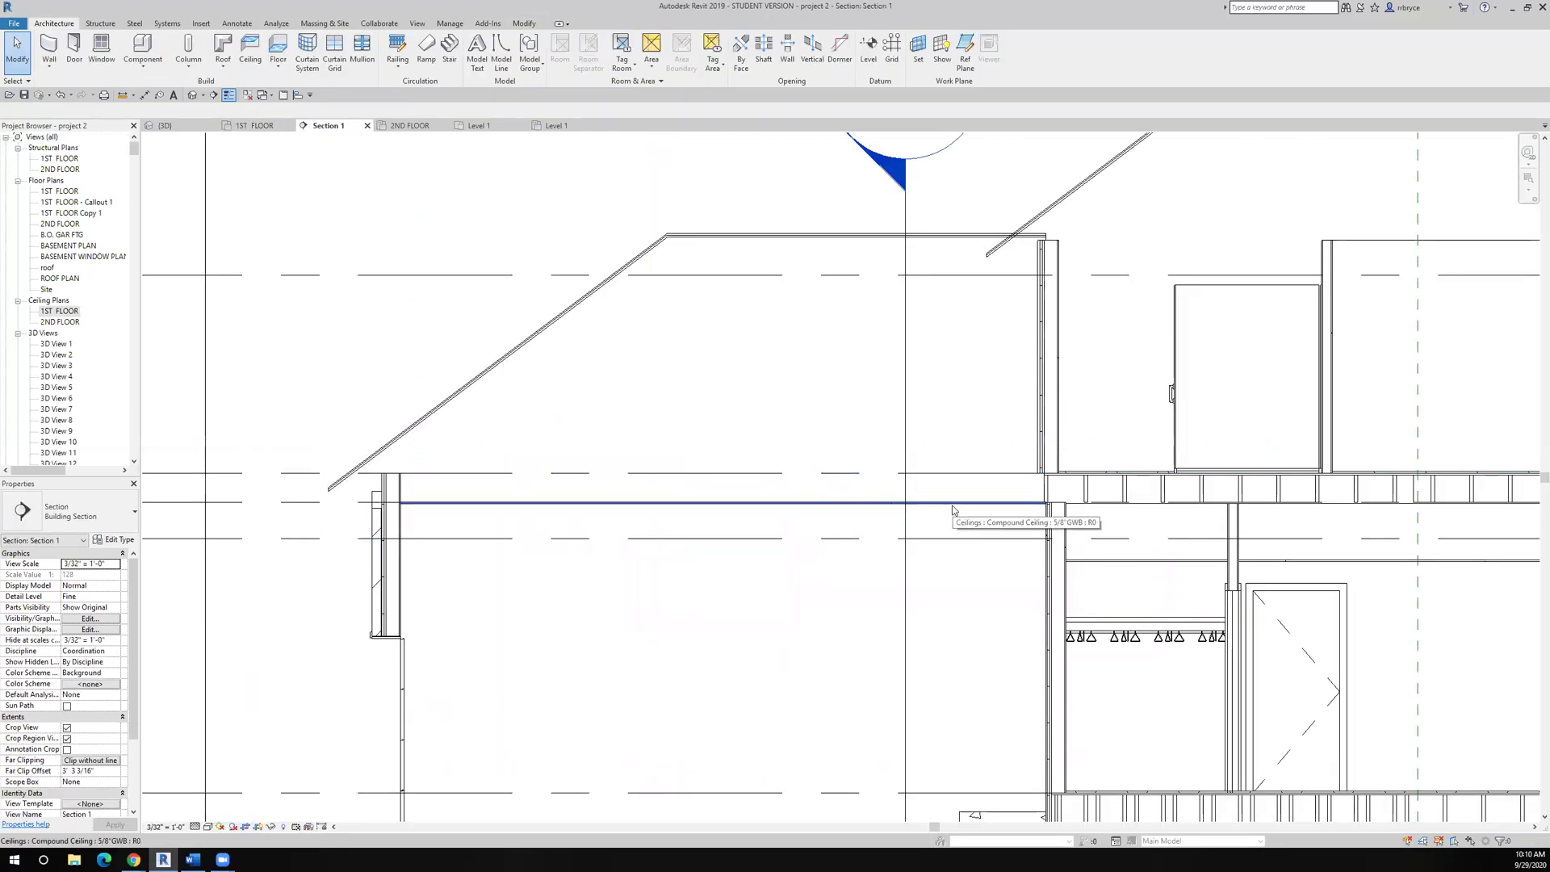
scroll(951, 505, "down", 2)
middle_click_drag(951, 505, 729, 508)
scroll(729, 508, "up", 1)
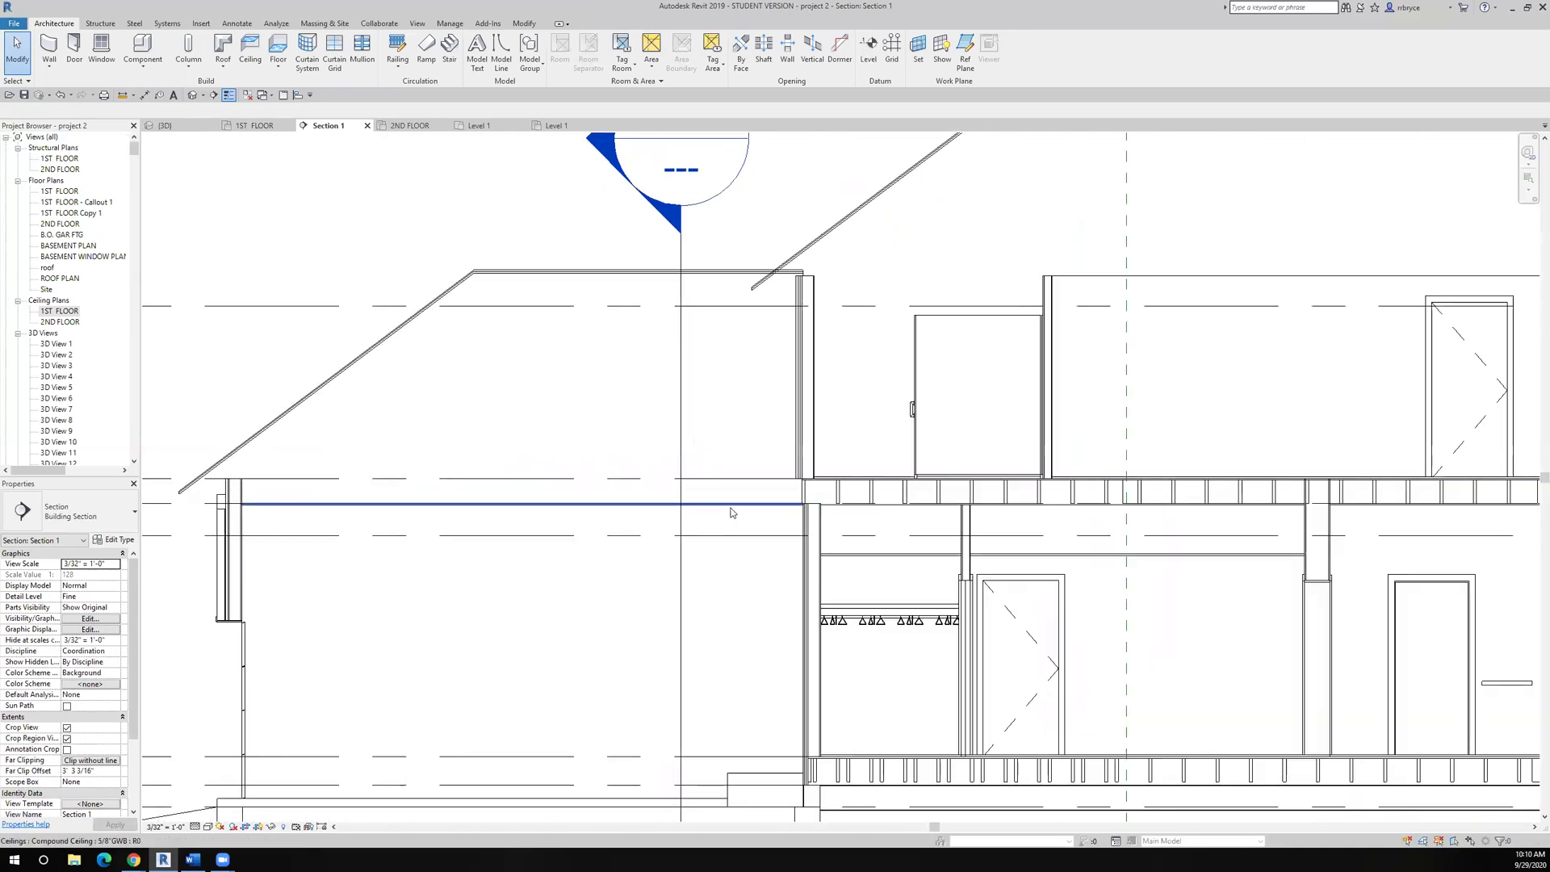
scroll(731, 513, "up", 1)
middle_click_drag(872, 544, 620, 529)
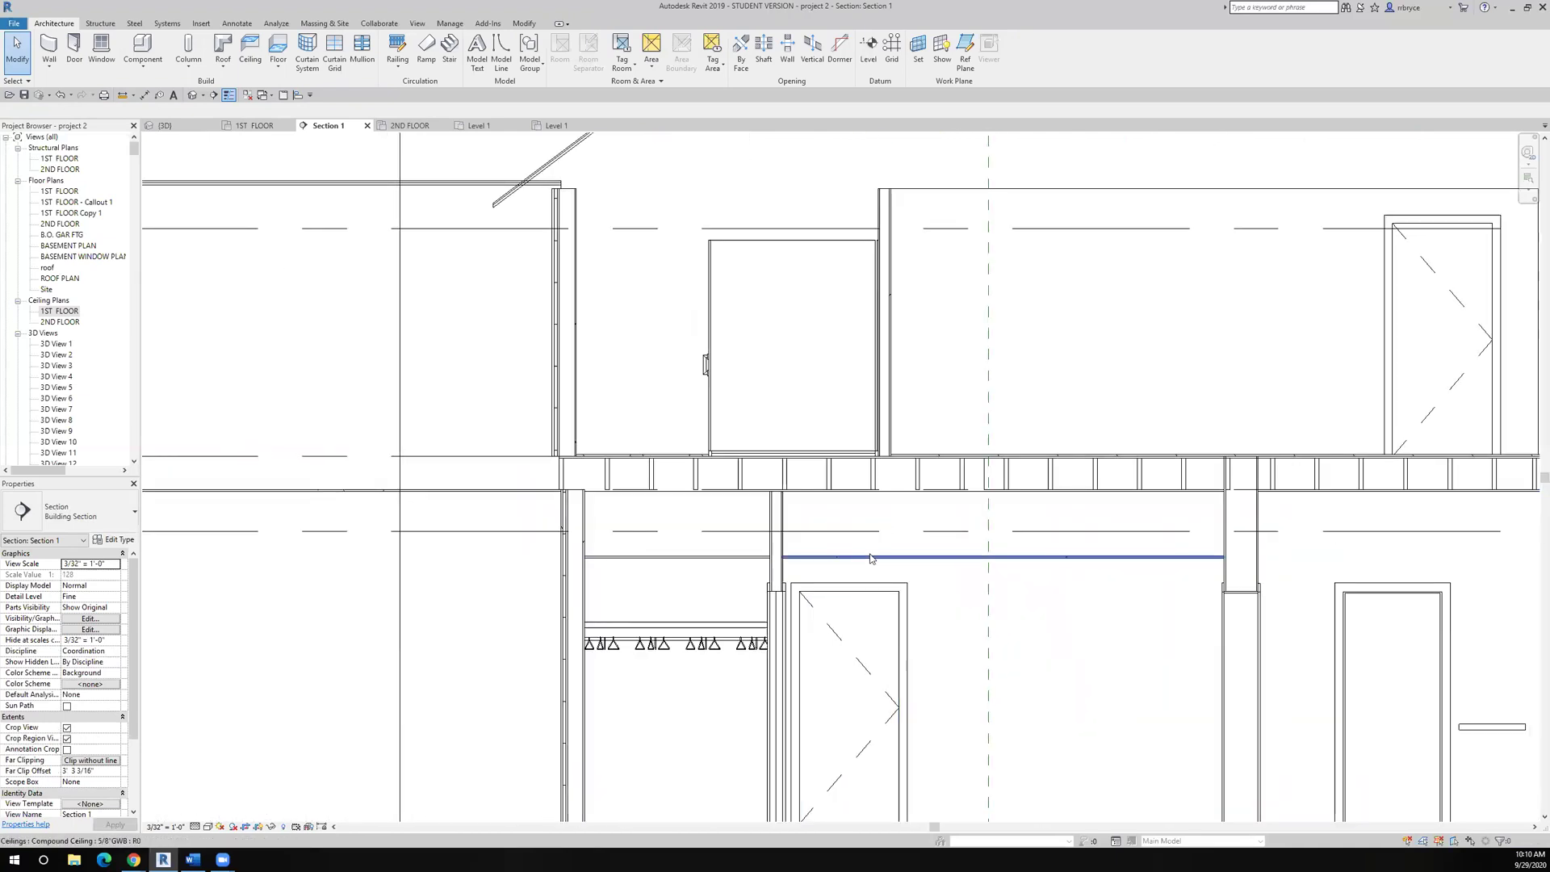
scroll(871, 558, "down", 1)
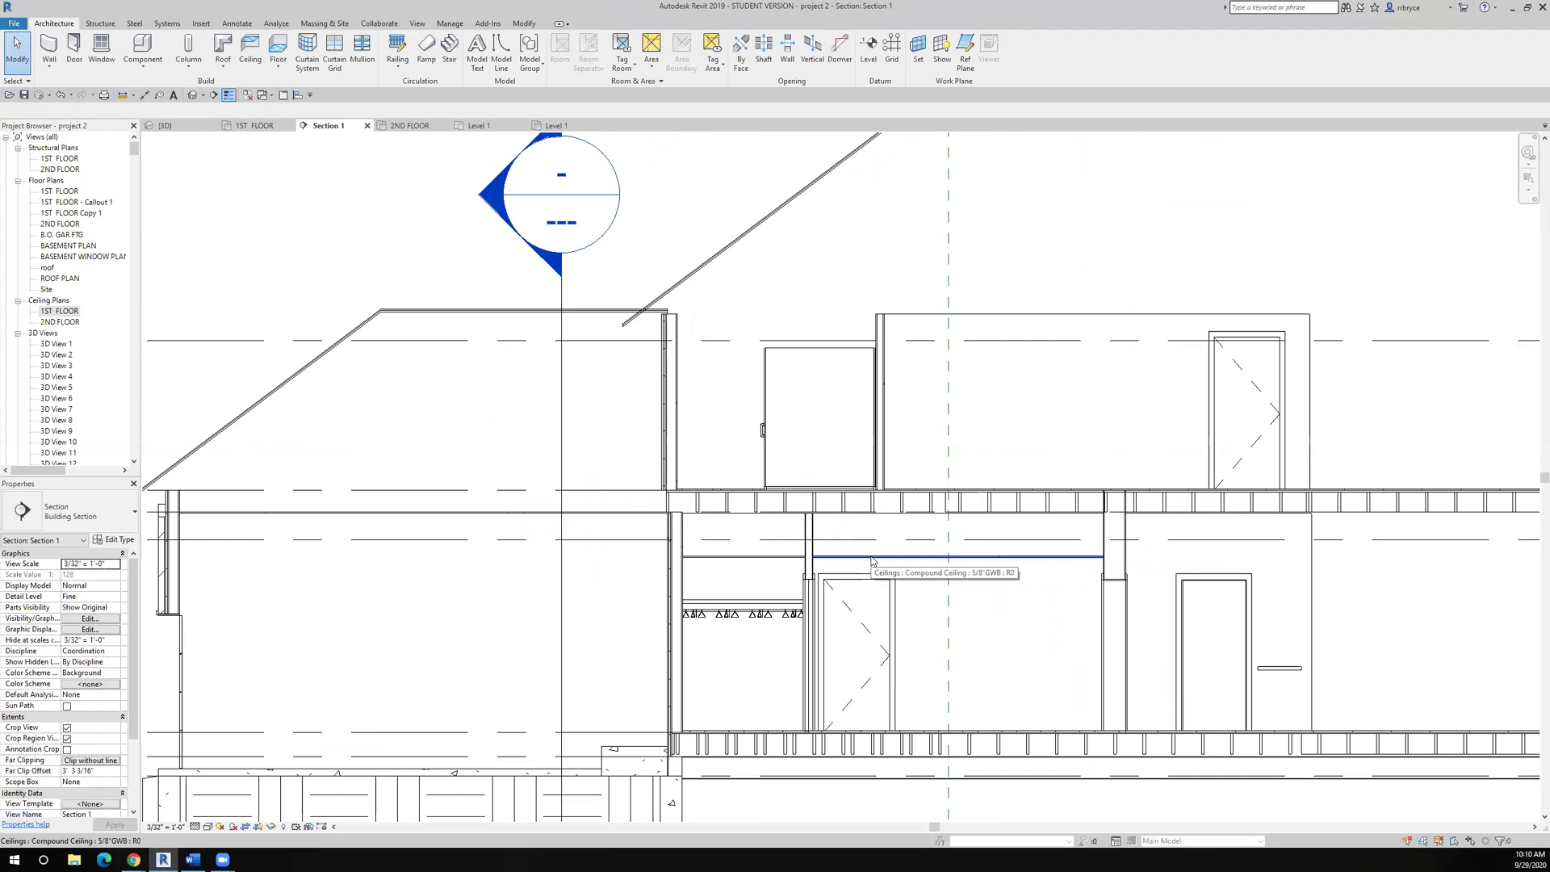
scroll(871, 558, "down", 3)
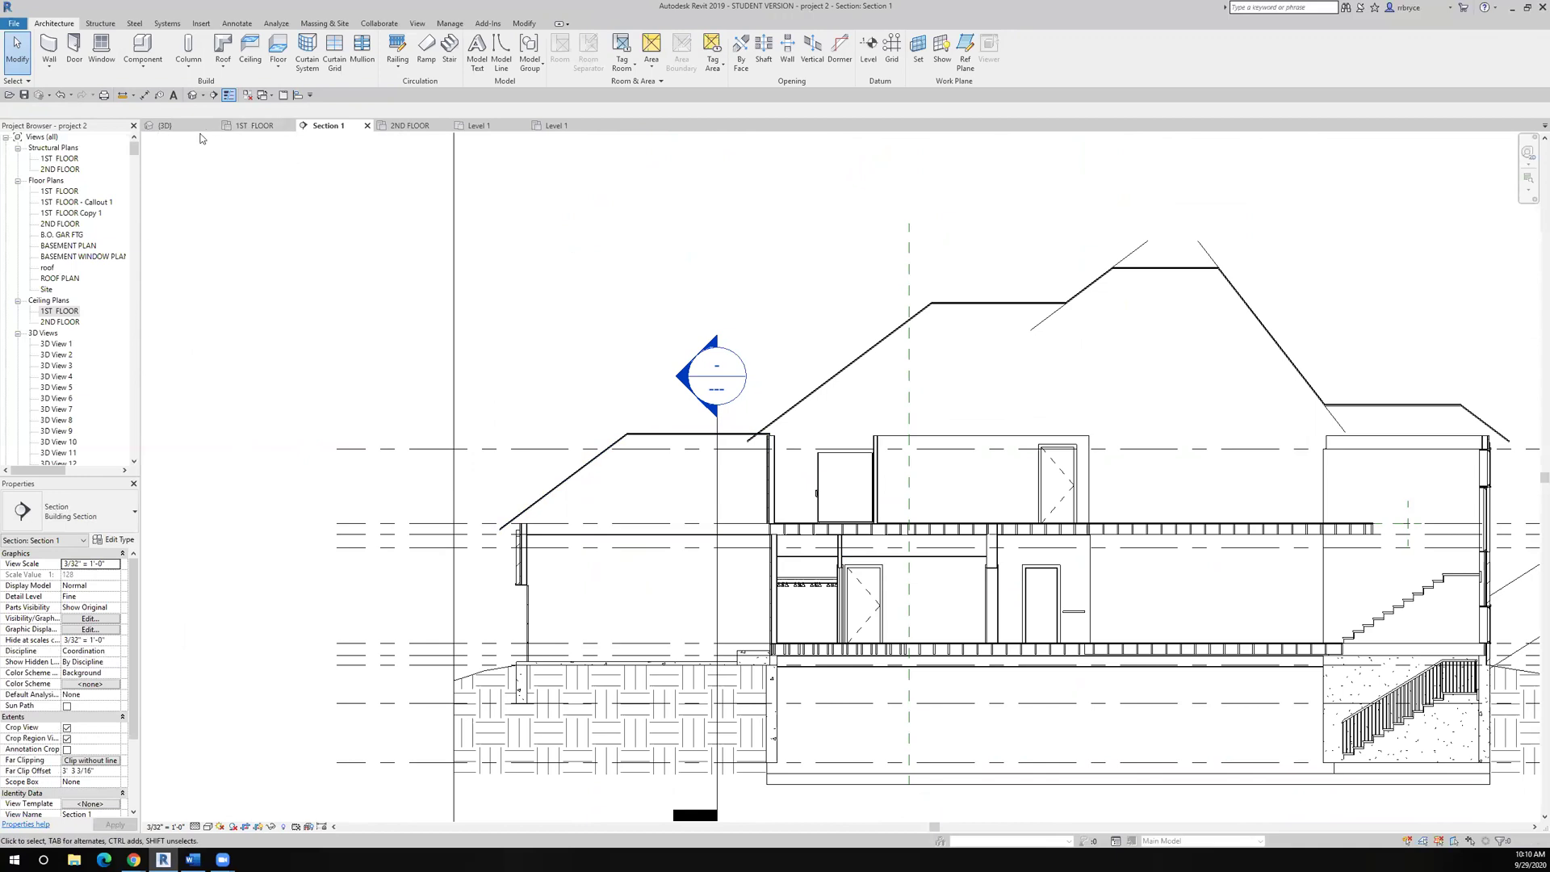
- Reopen the 1ST FLOOR ceiling plan and select all visible instances of the hallway's compound ceiling type
double_click(68, 315)
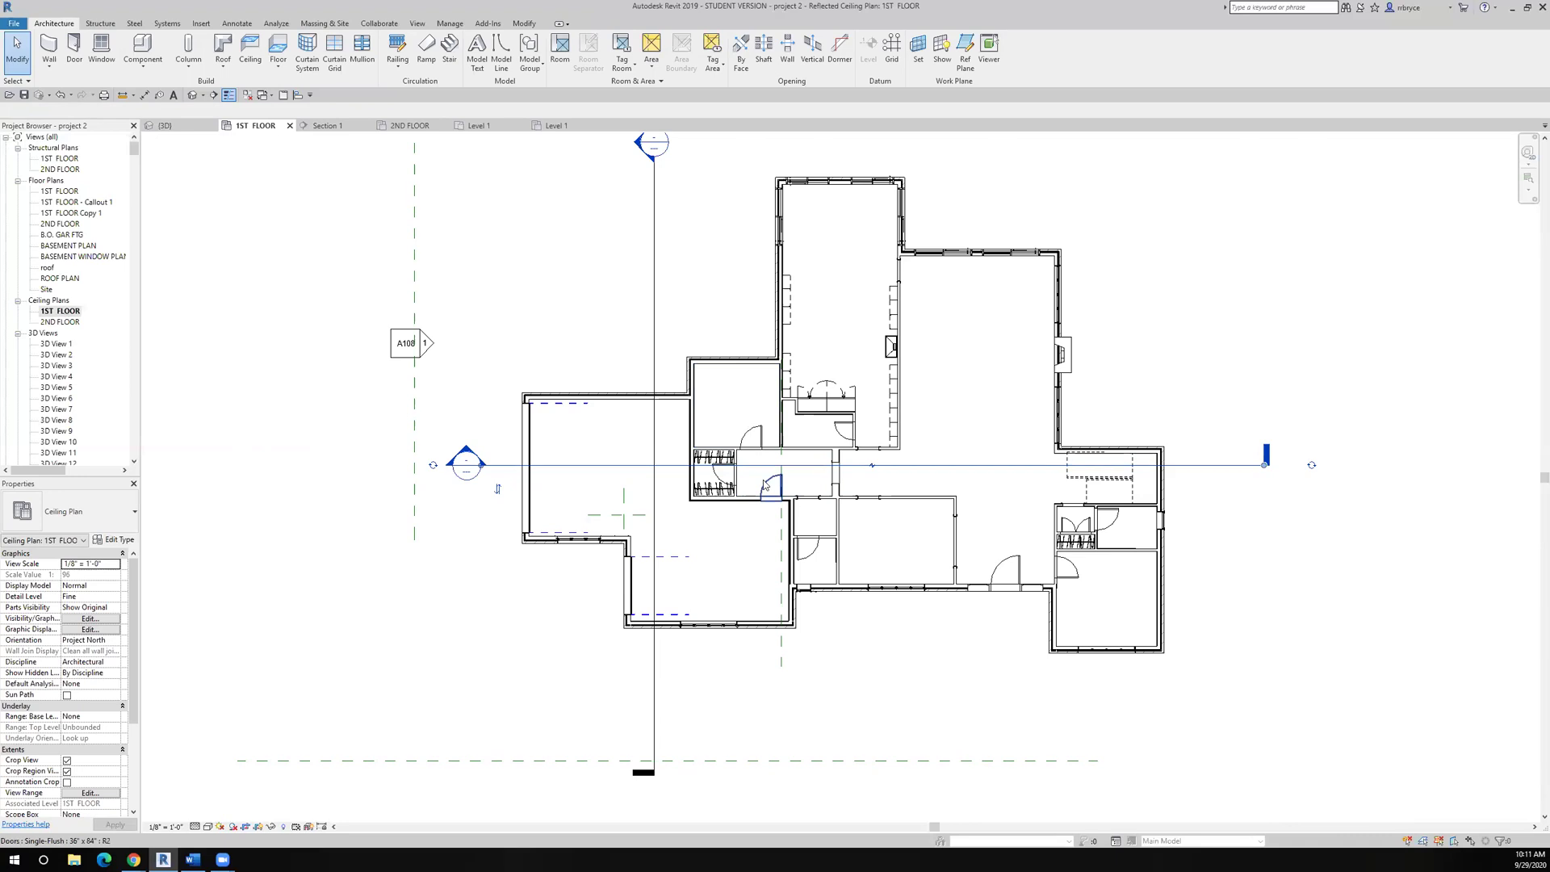
left_click(807, 479)
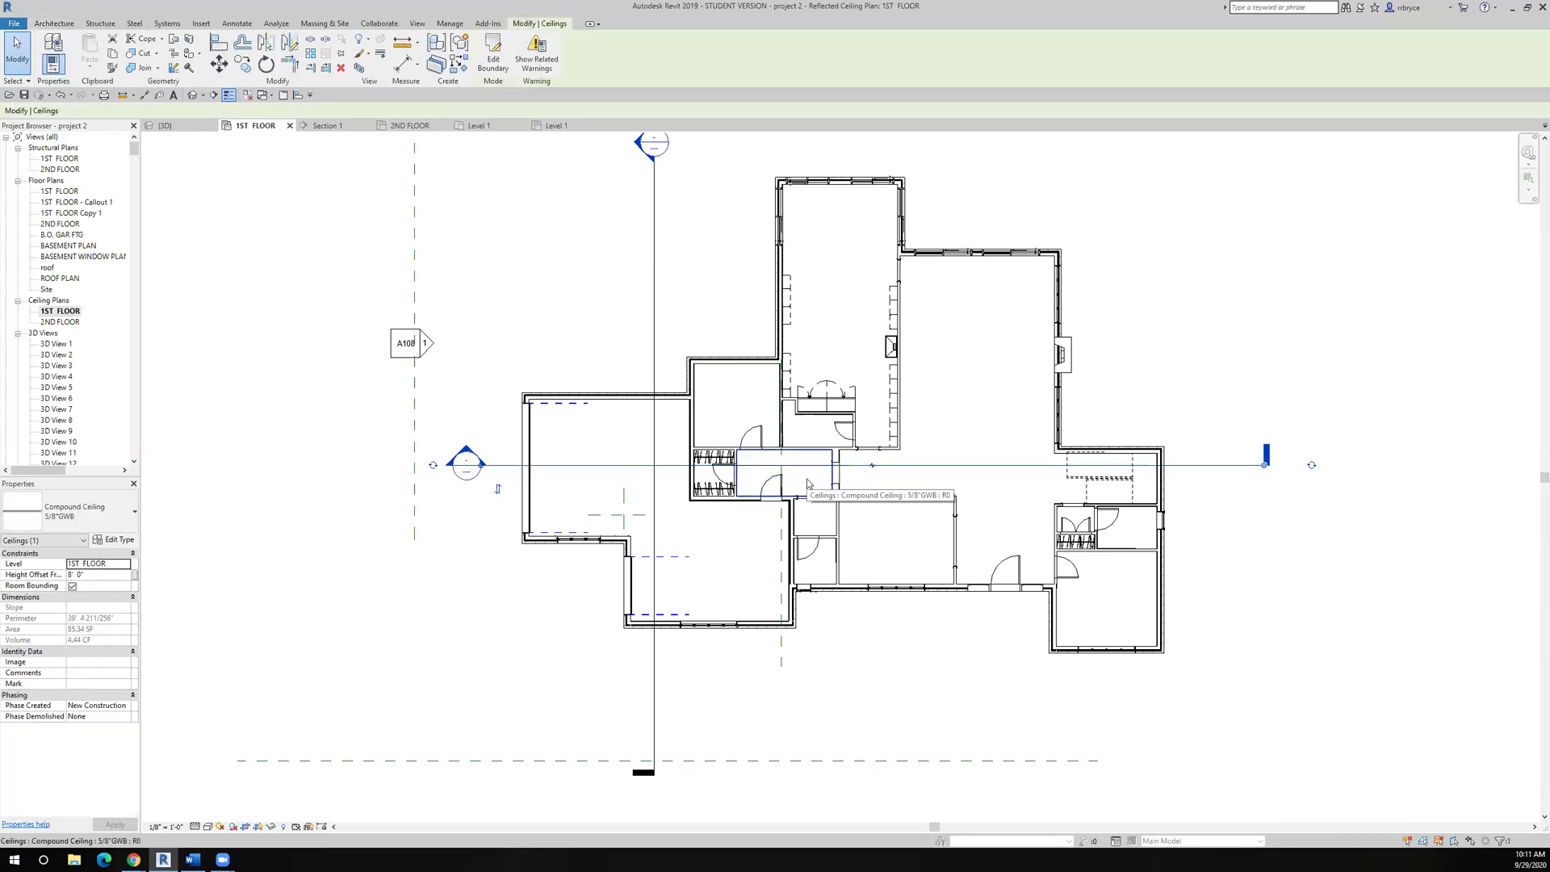
right_click(807, 480)
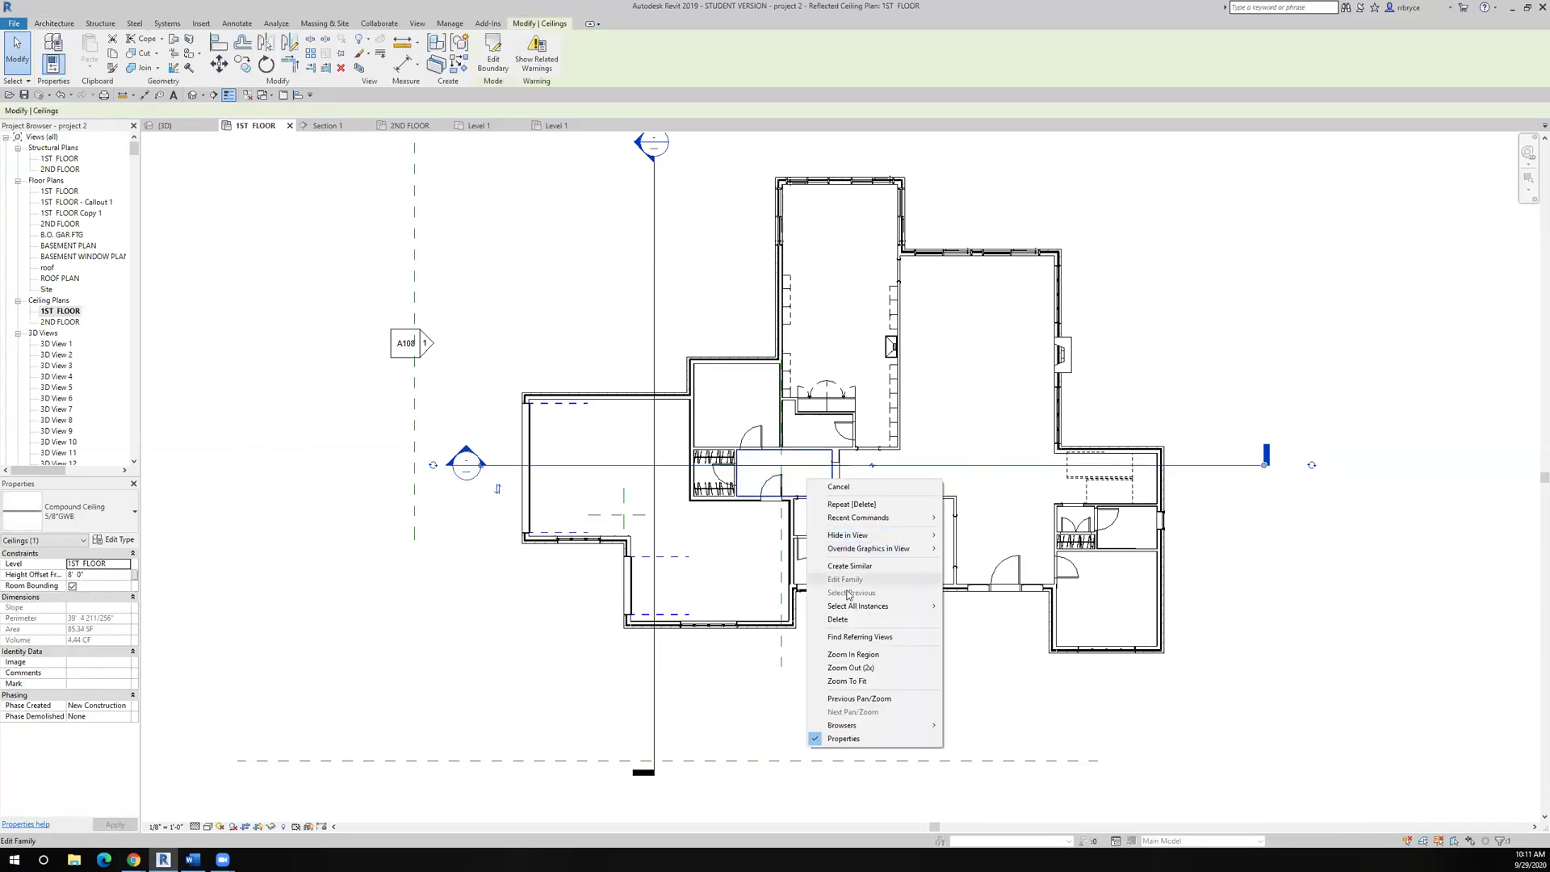
mouse_move(888, 605)
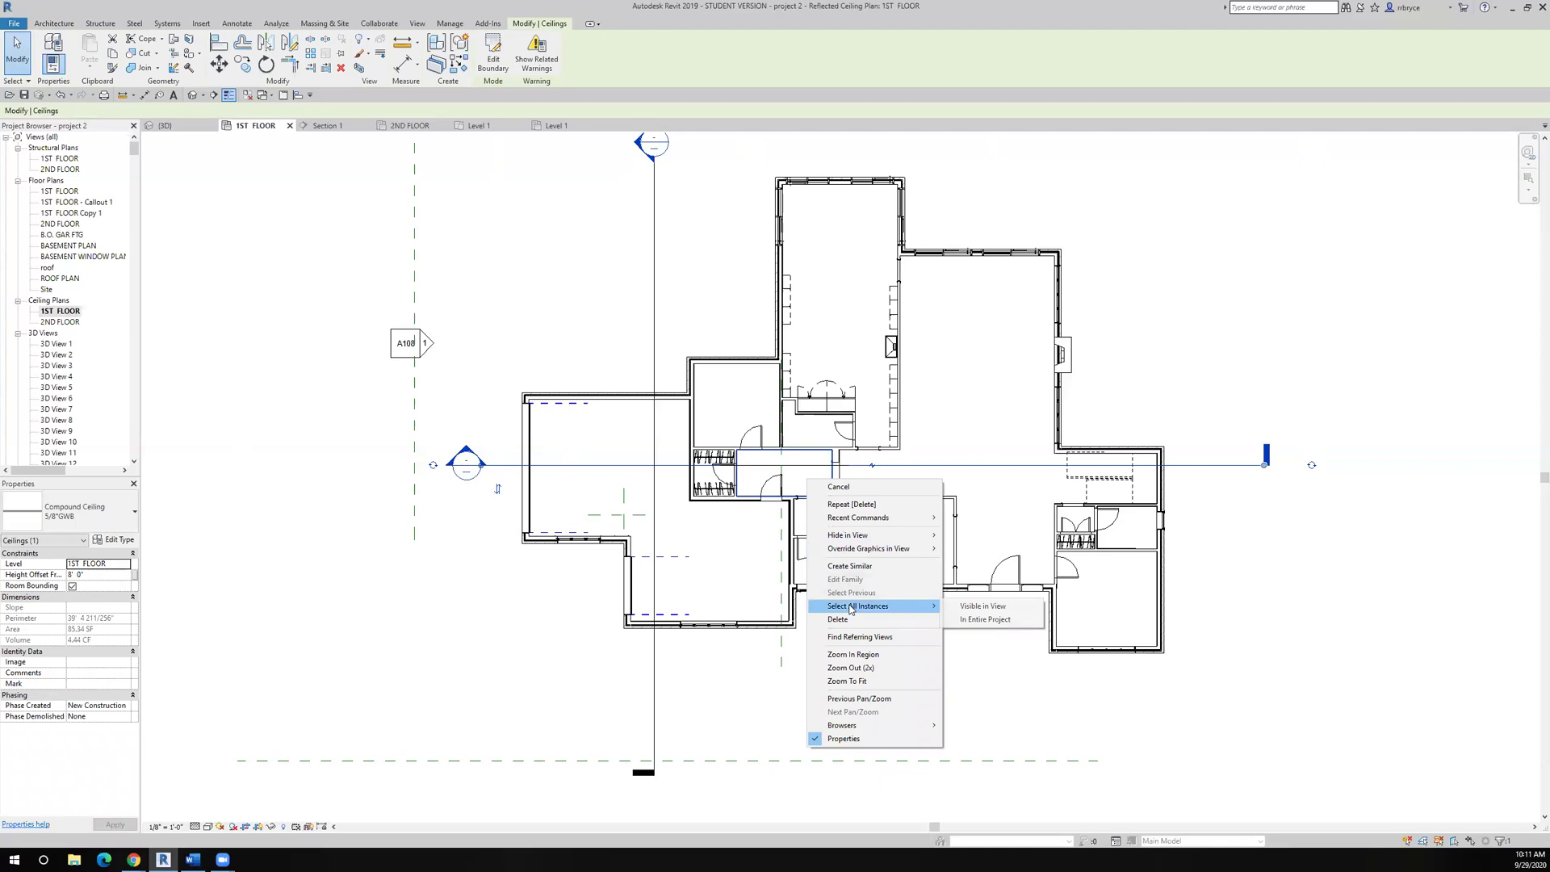
left_click(970, 607)
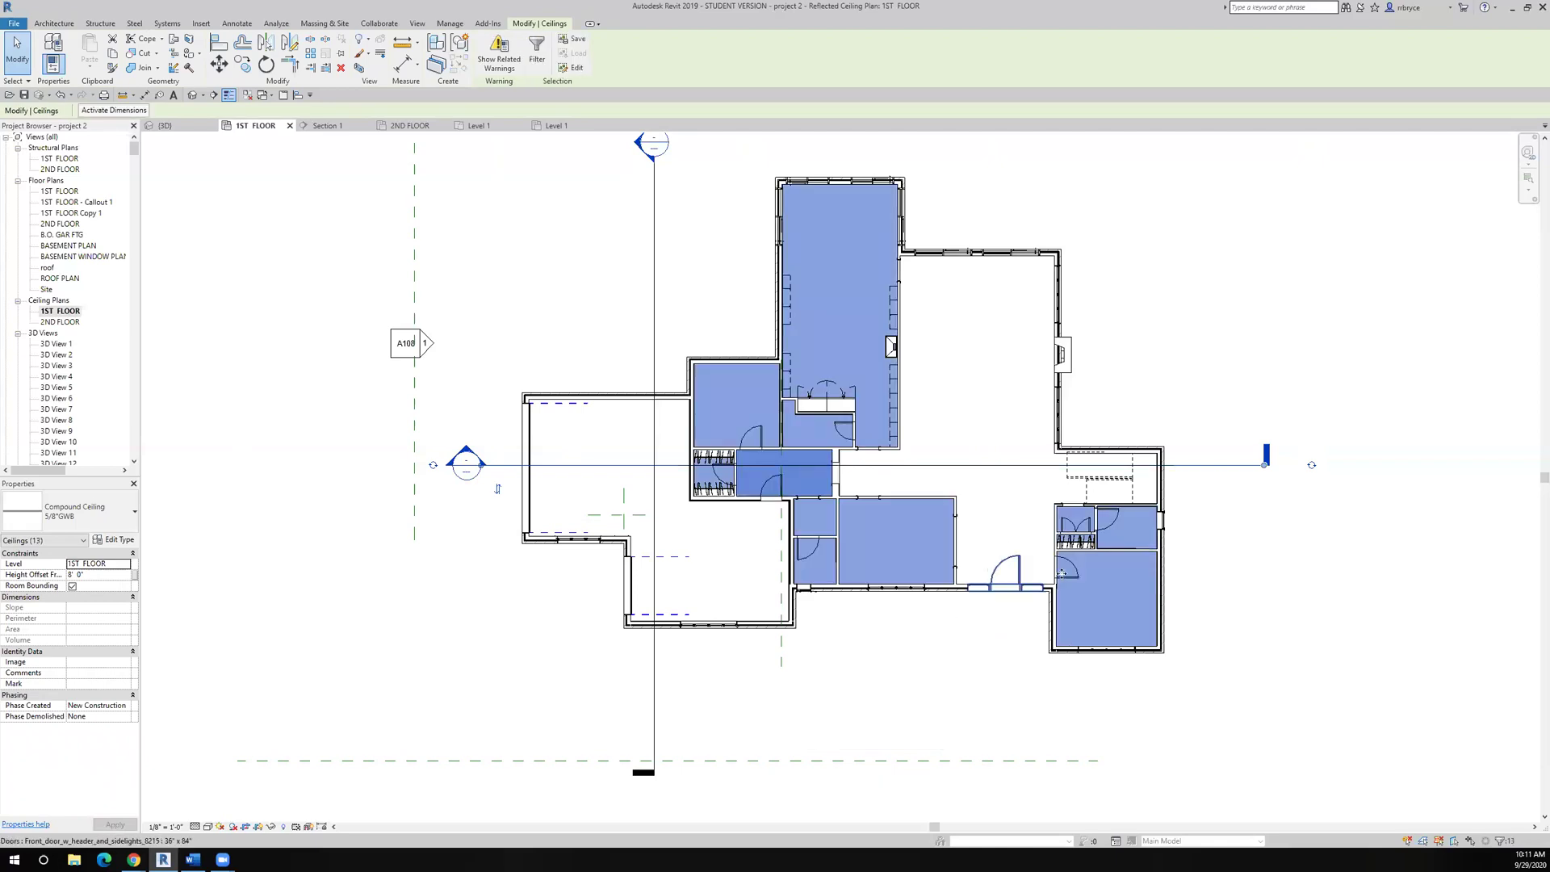
- Set the height offset from level of all selected 5/8" GWB ceilings to 10'
scroll(1105, 556, "up", 5)
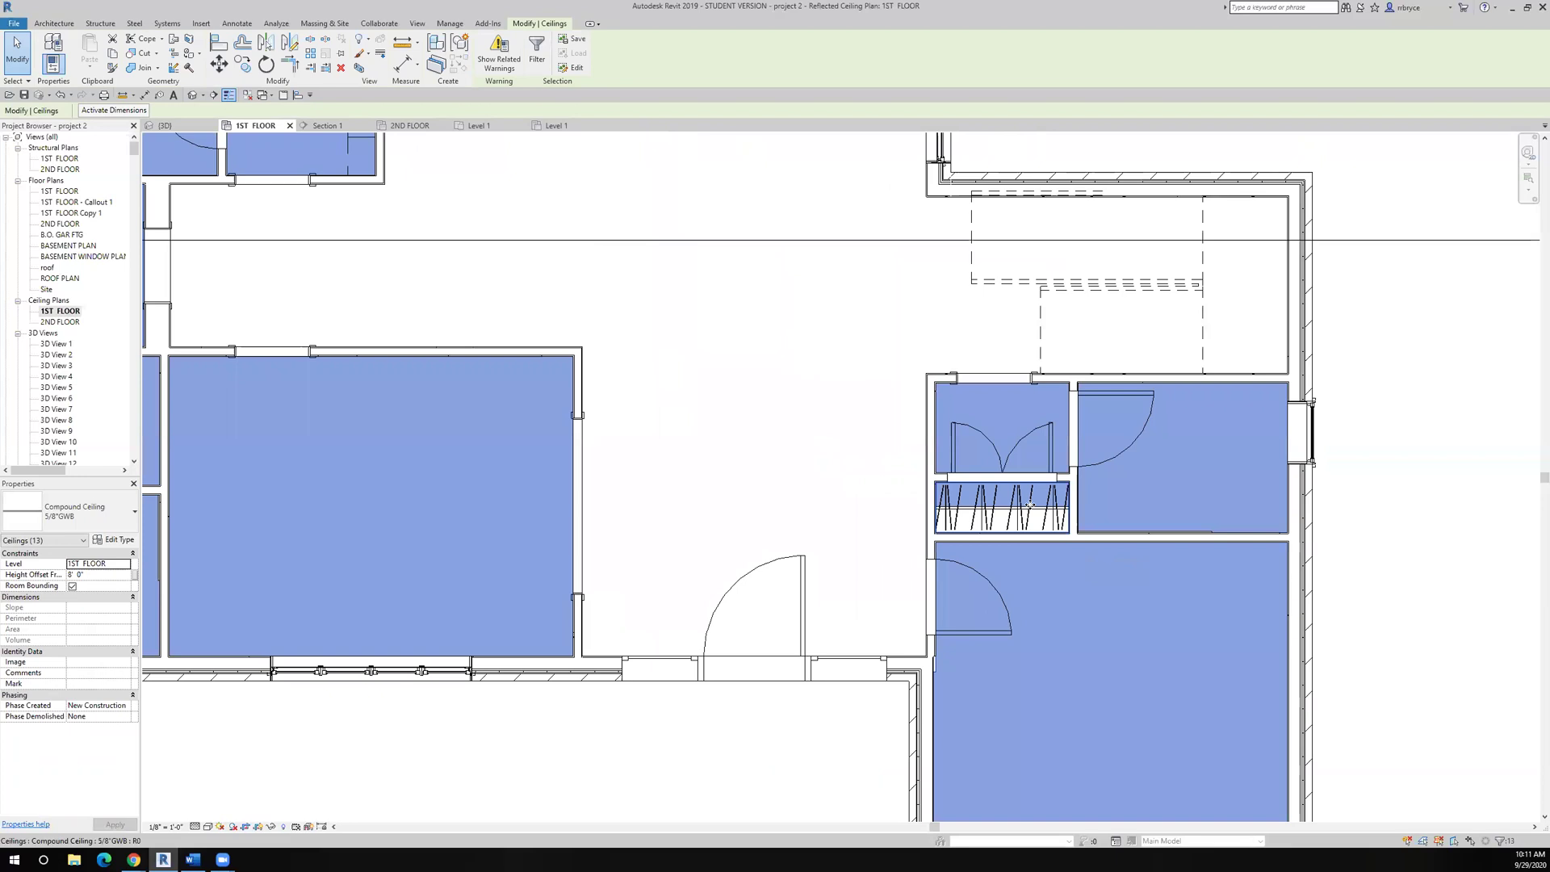
scroll(1030, 517, "down", 5)
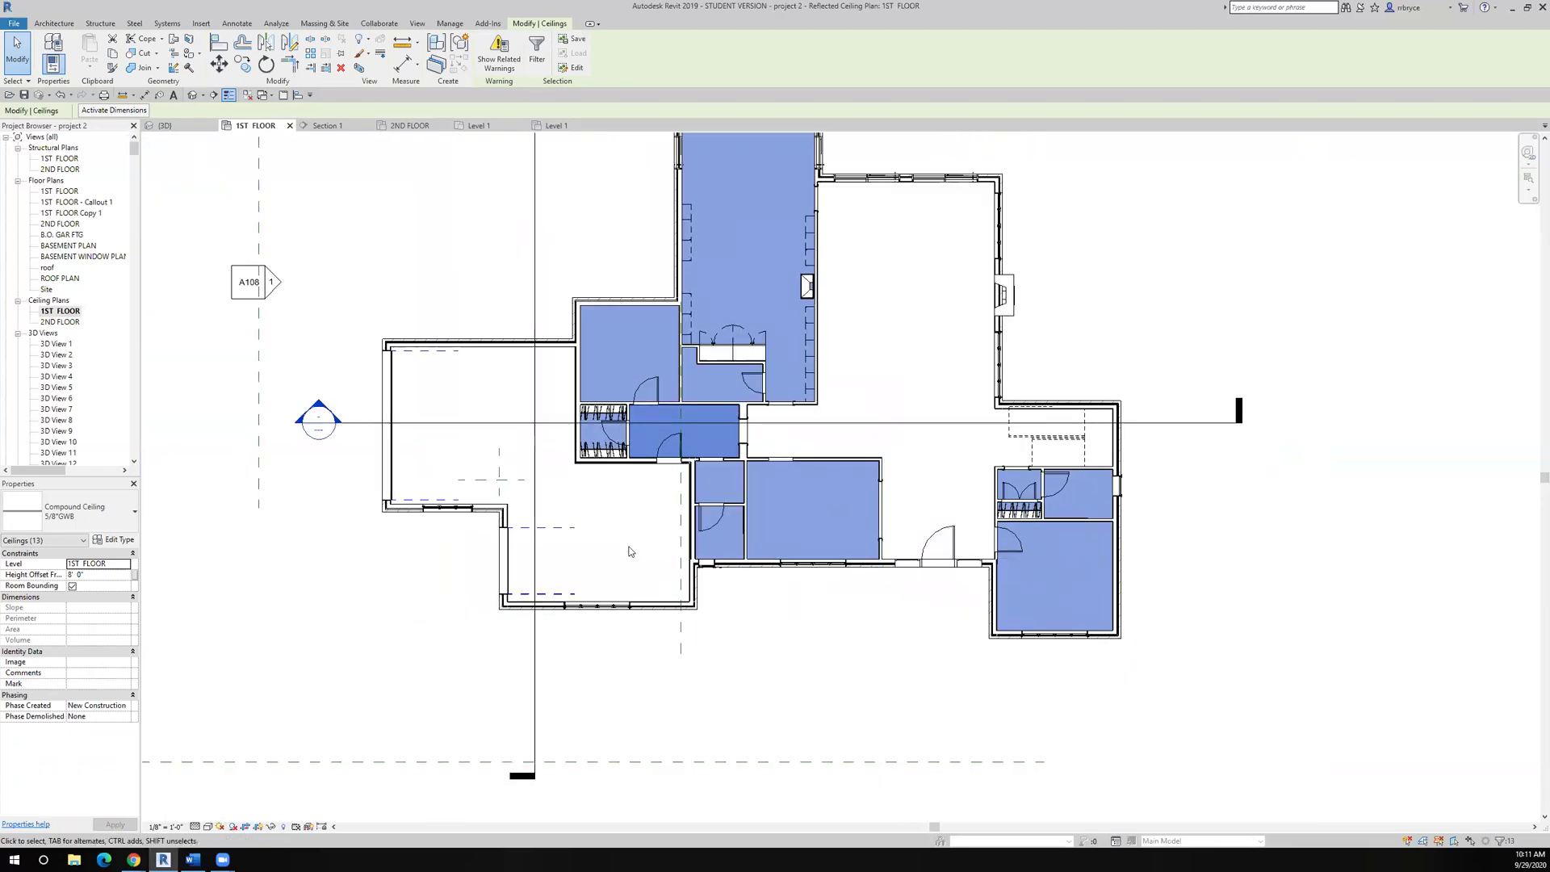
left_click(100, 575)
type("10")
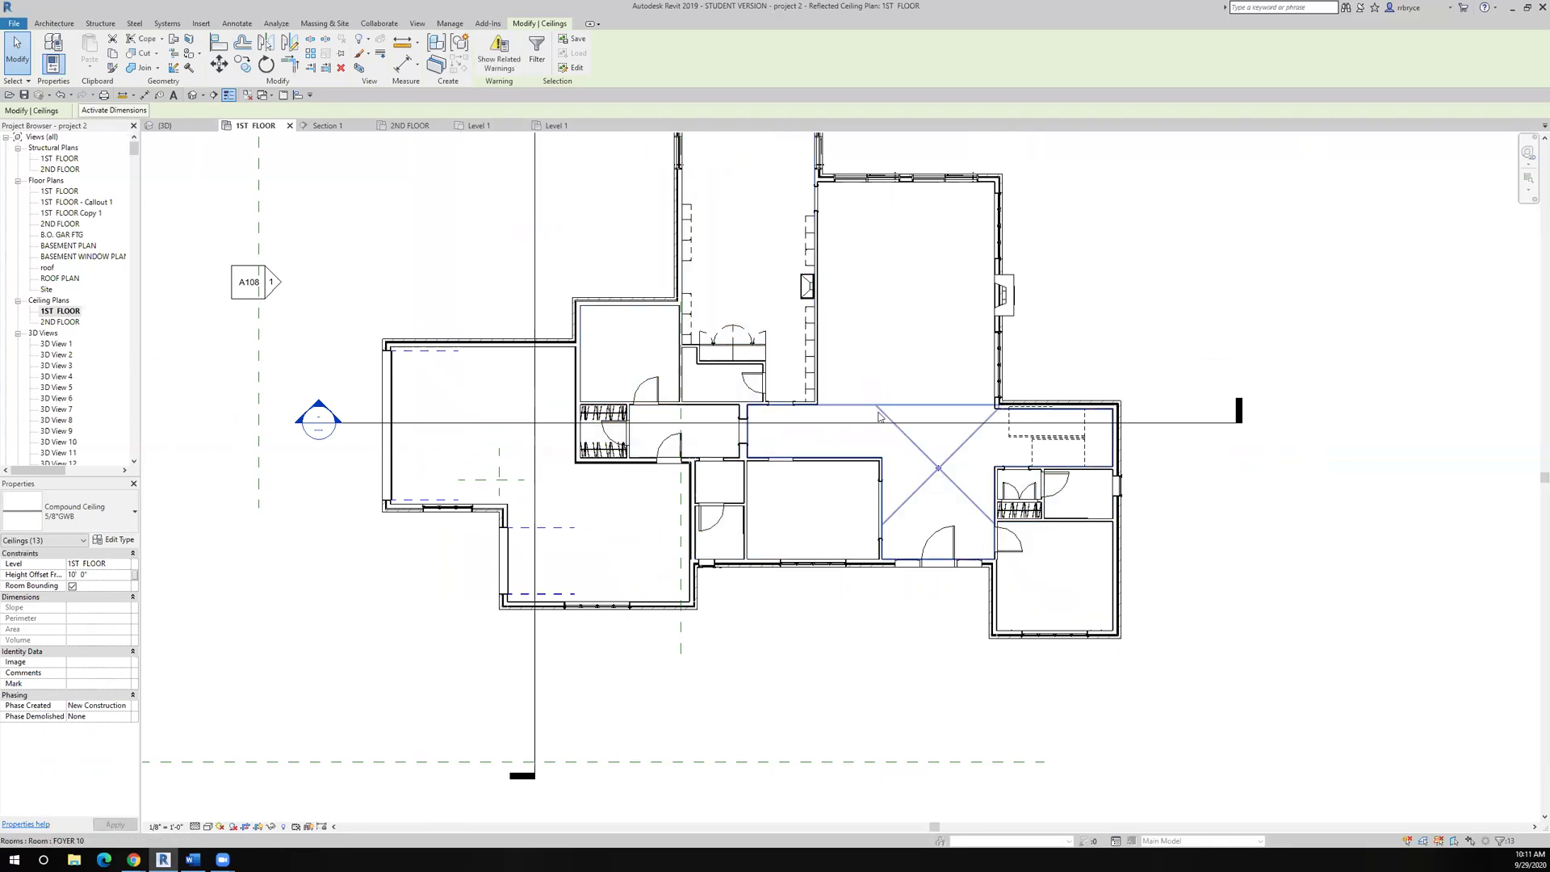
- Go to the section view of the horizontal section line and select the hallway ceiling beneath the second-floor joists
right_click(879, 423)
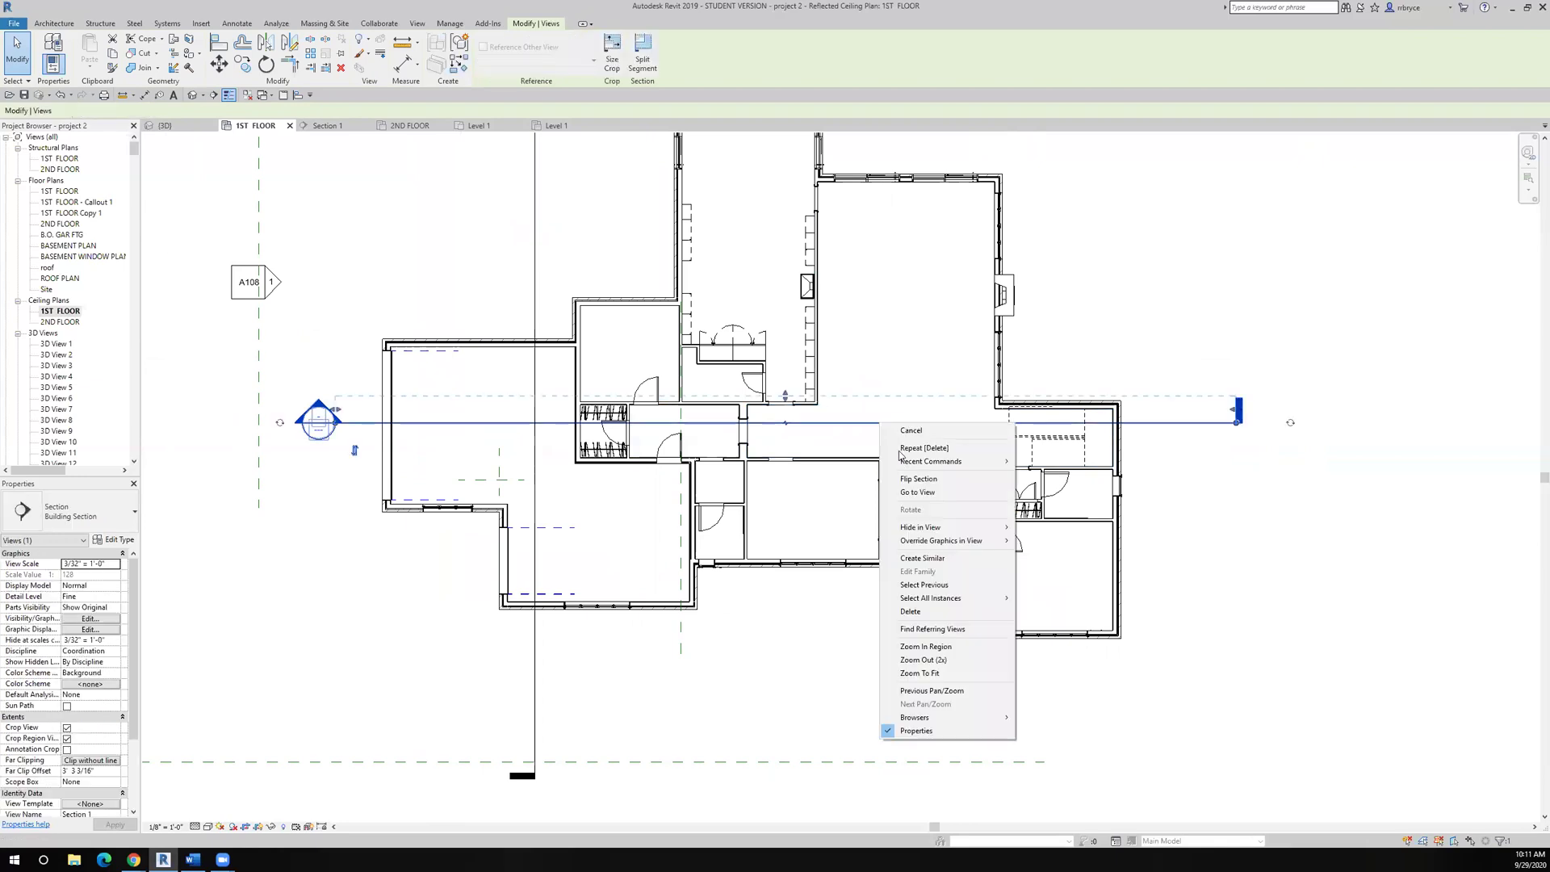
left_click(904, 494)
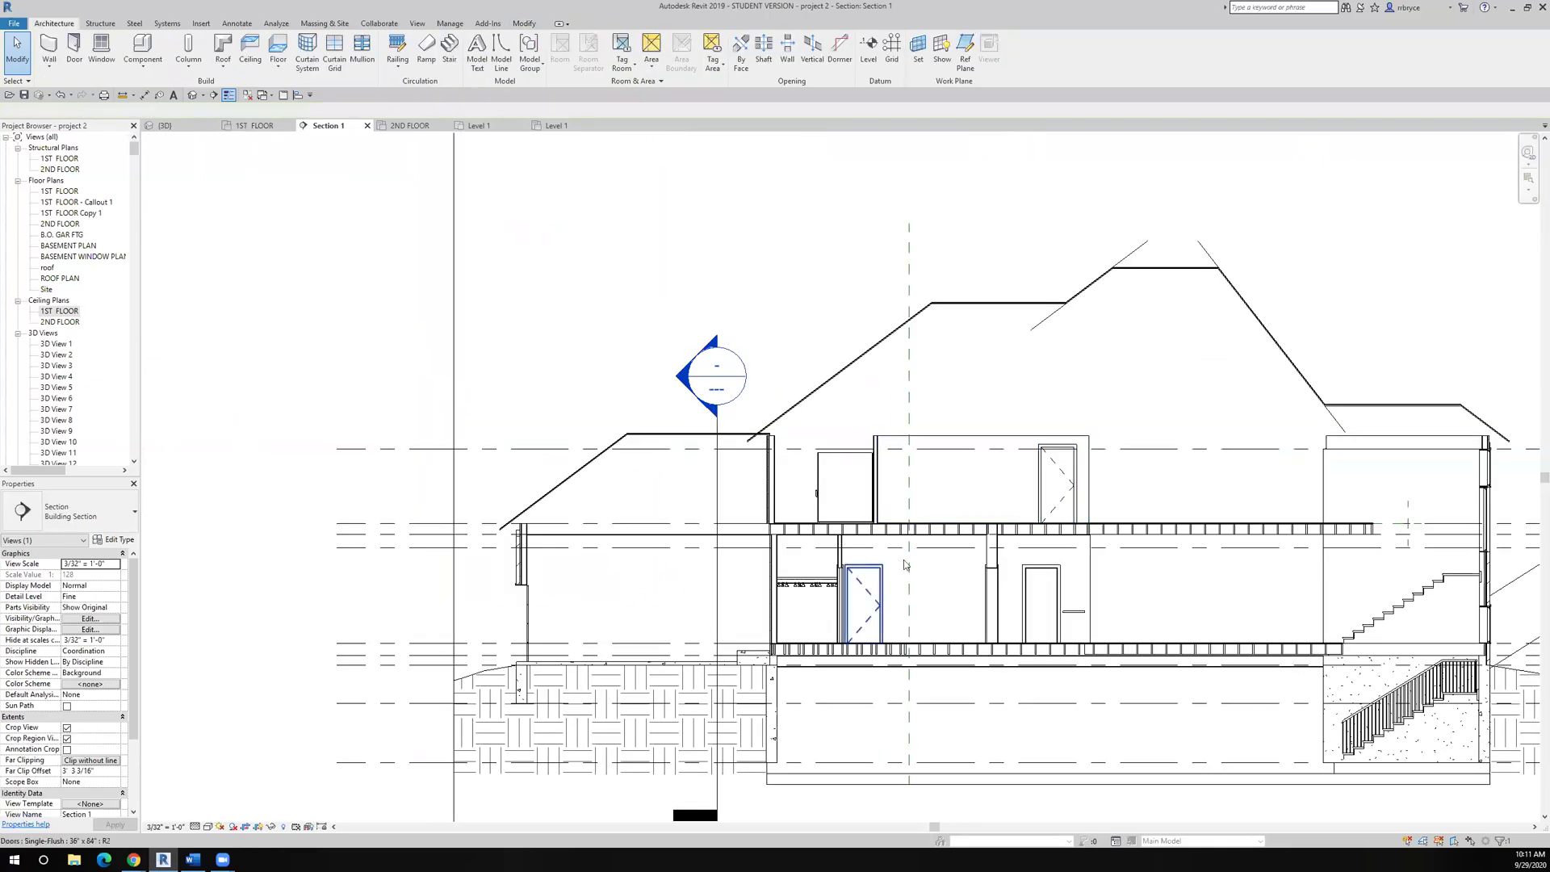
scroll(905, 529, "up", 5)
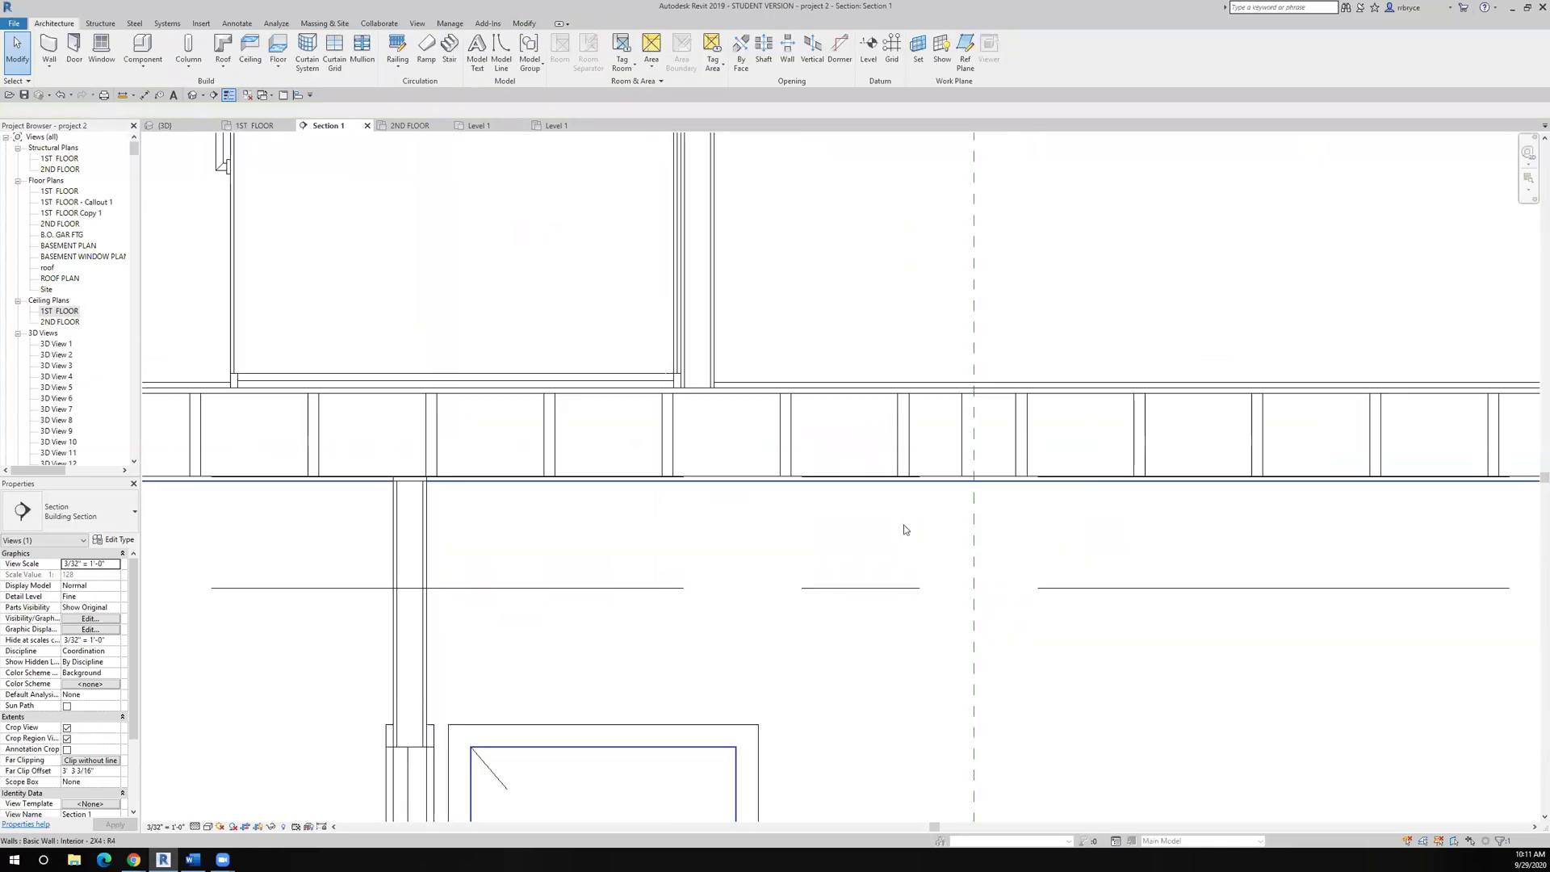
left_click(898, 484)
scroll(848, 484, "down", 4)
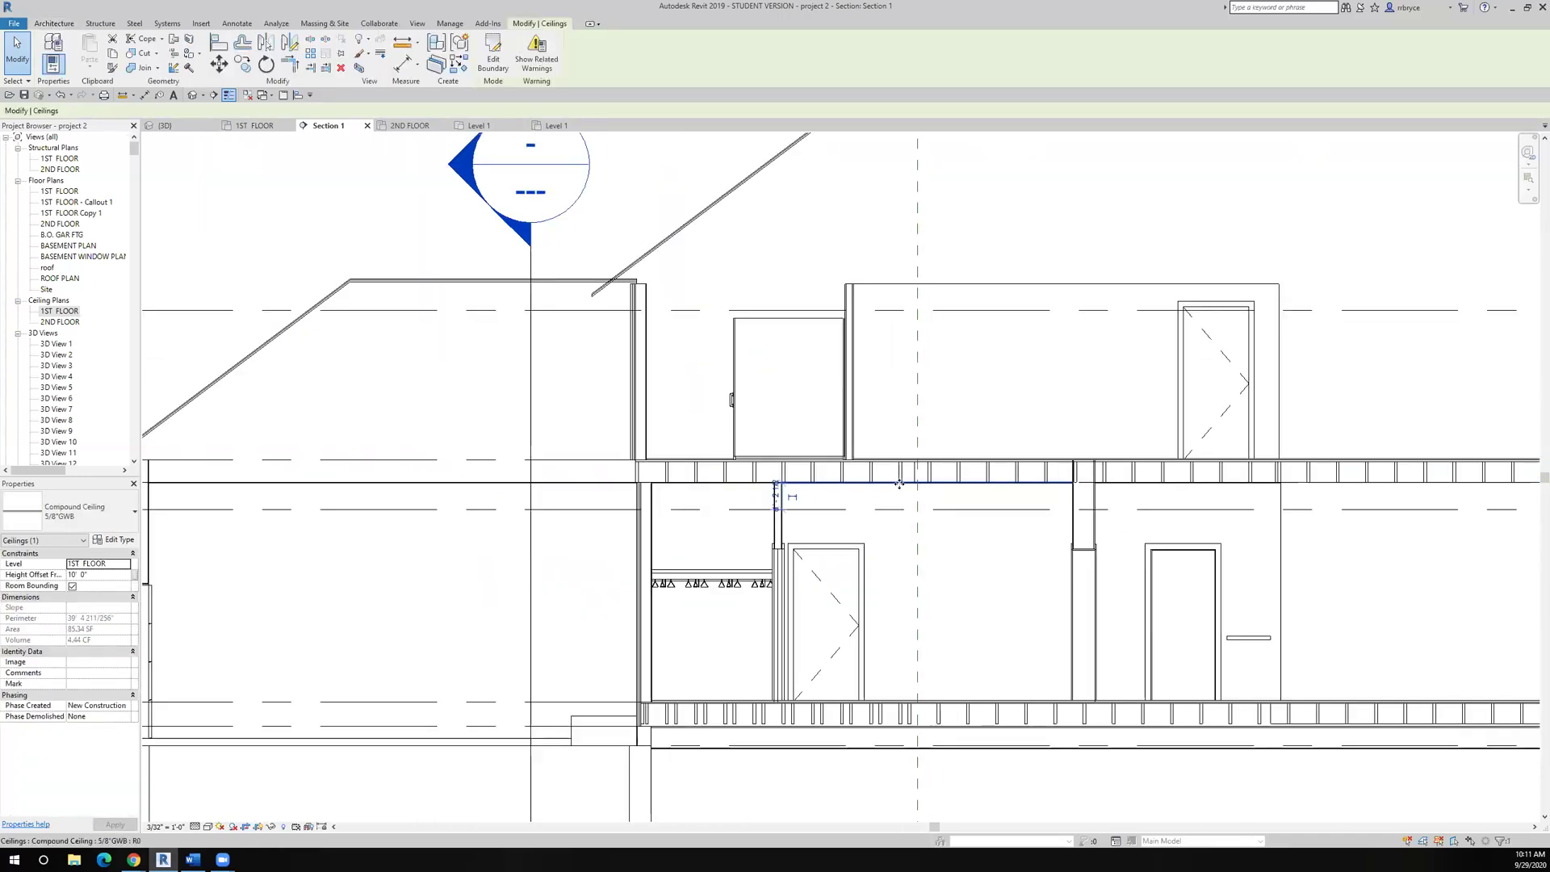
- Examine in section how the hallway and closet ceilings sit against the second-floor joists and adjoining walls
scroll(757, 486, "up", 3)
scroll(777, 516, "up", 2)
scroll(298, 502, "up", 3)
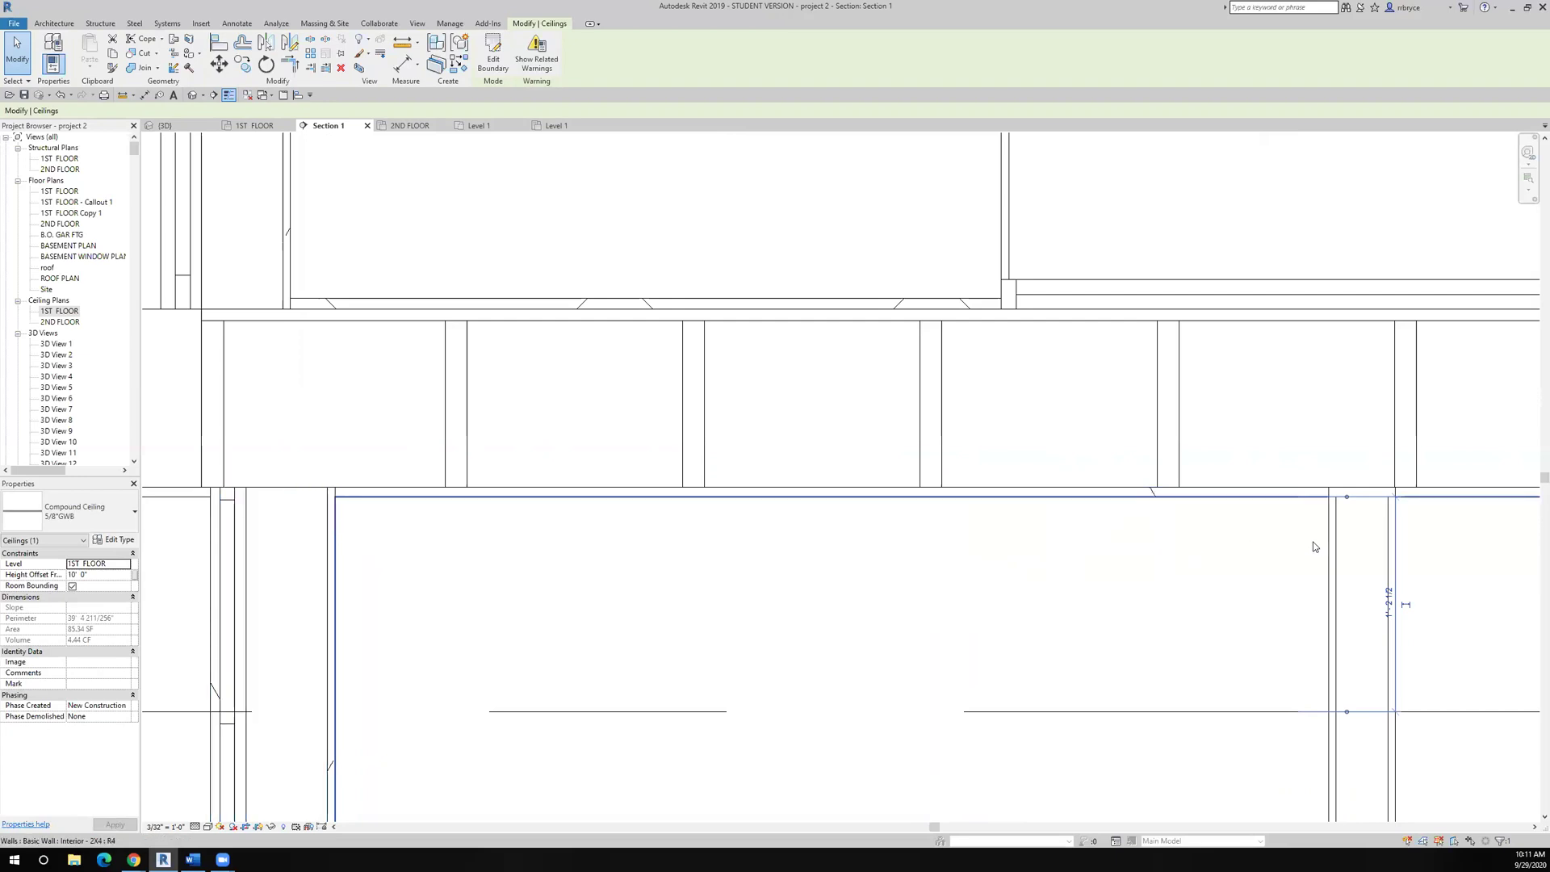
scroll(1195, 584, "down", 7)
middle_click_drag(1183, 589, 178, 421)
scroll(599, 488, "down", 3)
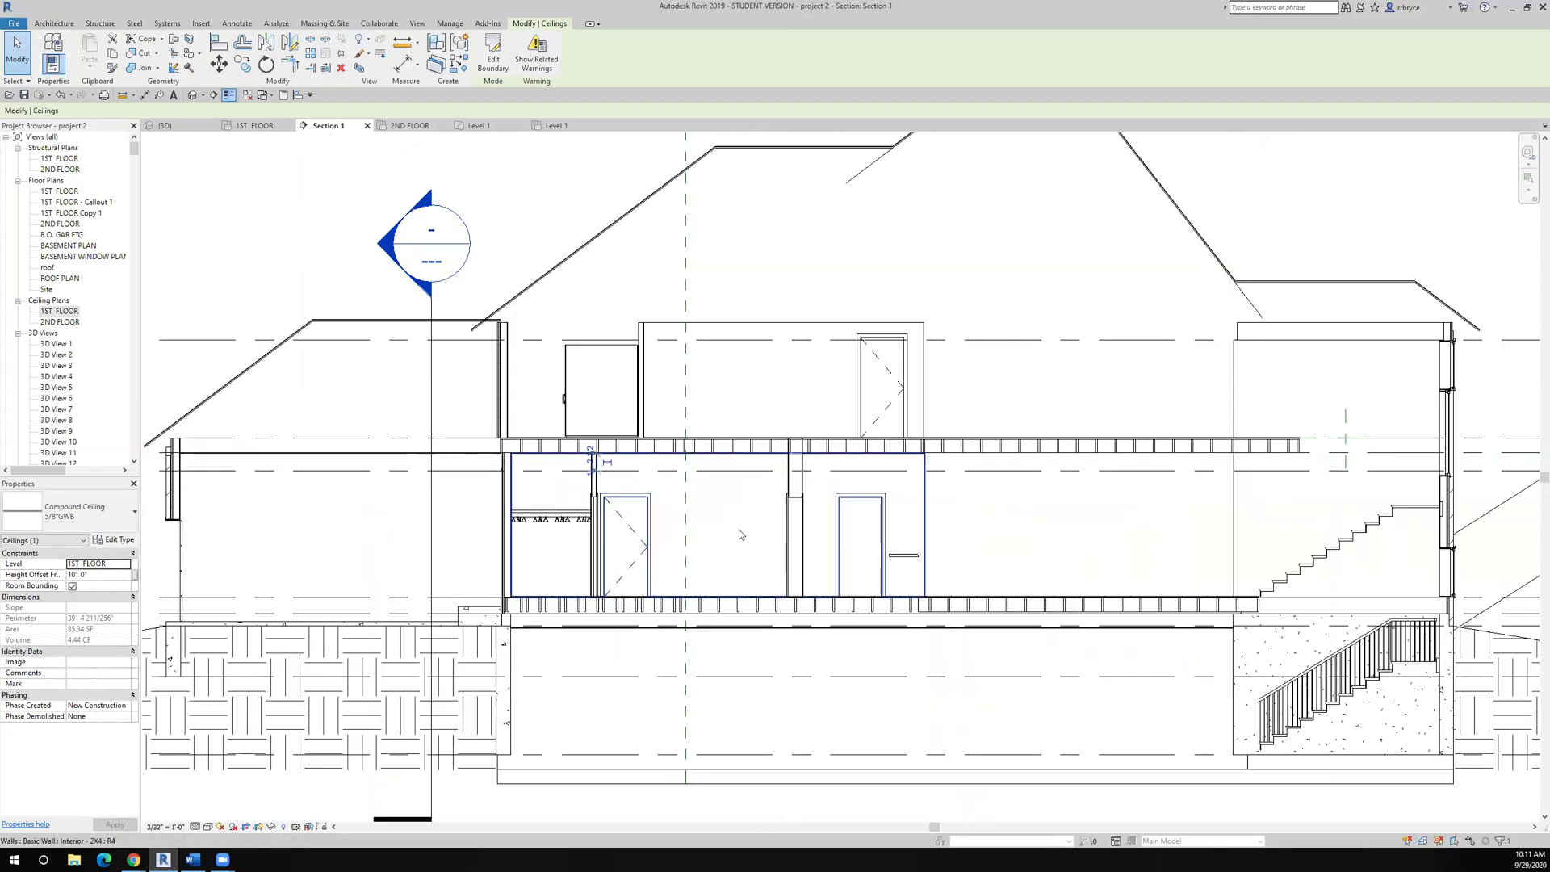
scroll(739, 531, "up", 2)
scroll(740, 533, "down", 2)
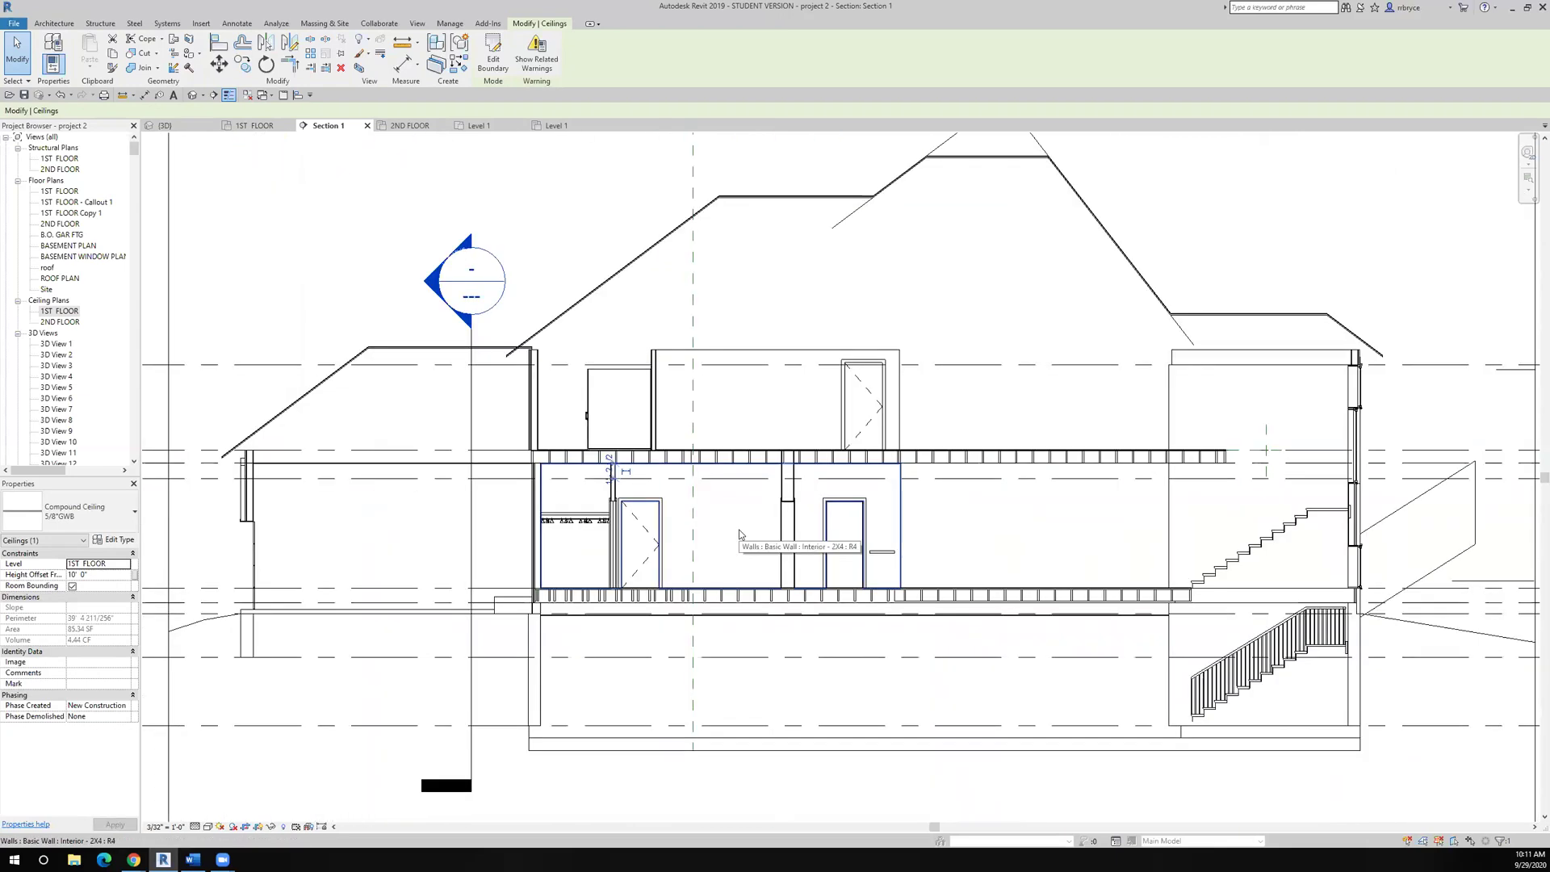
scroll(740, 533, "up", 2)
scroll(740, 533, "up", 2)
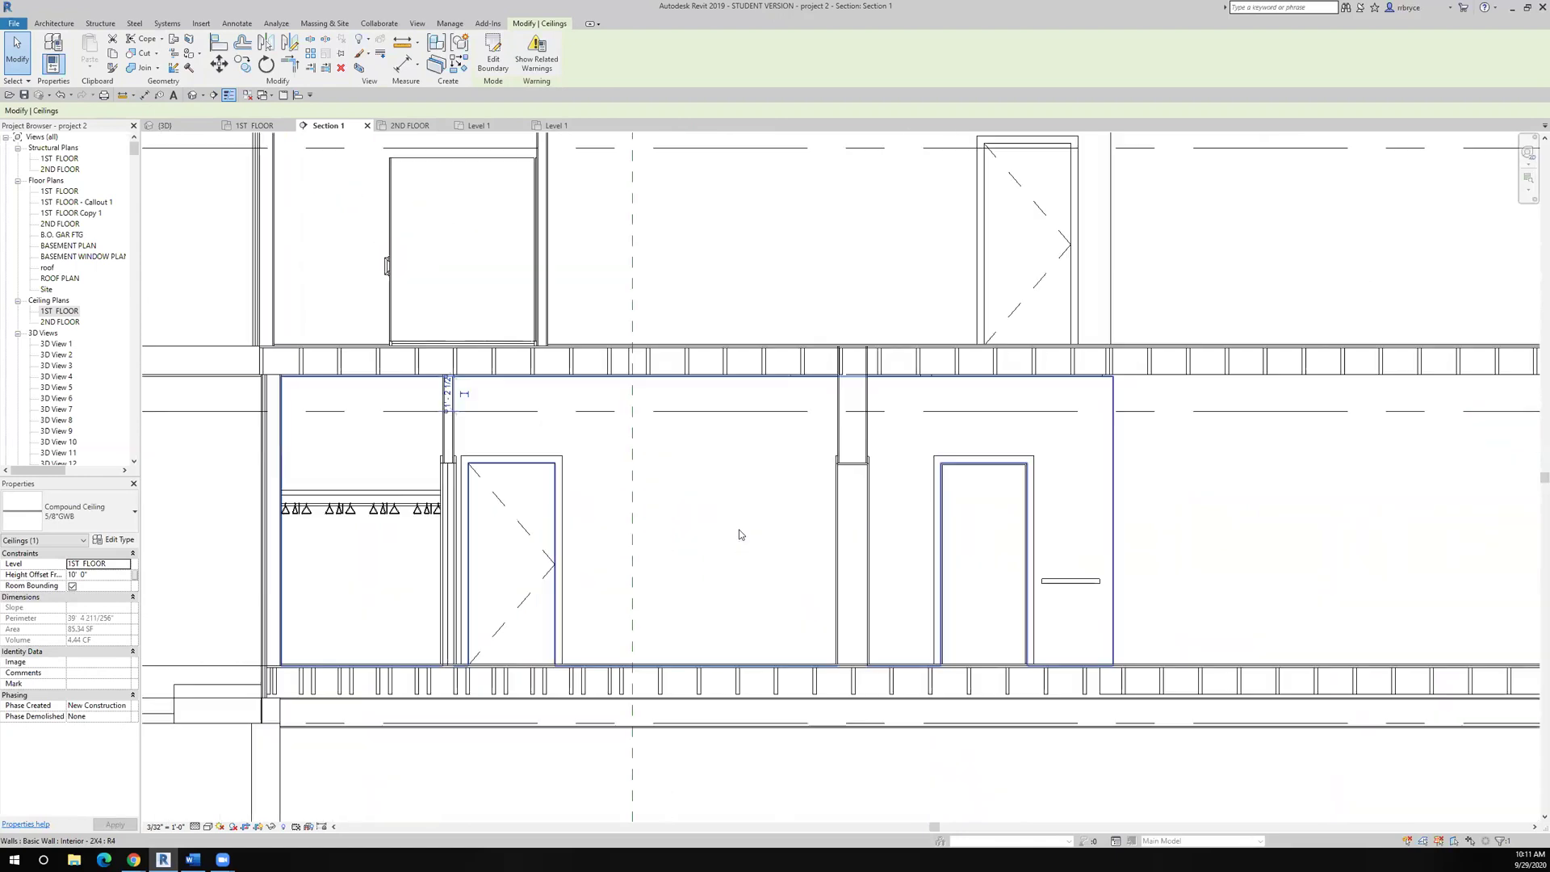